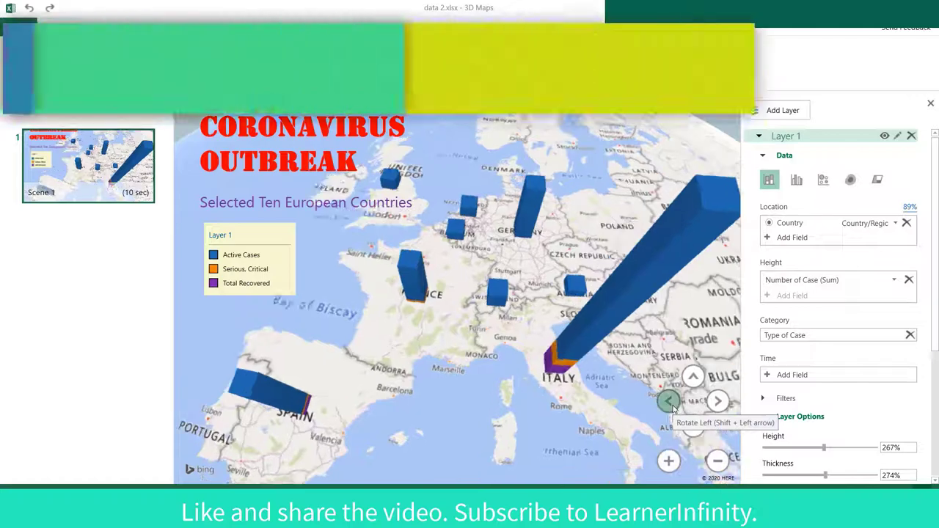
Rotate and tilt the finished Coronavirus Outbreak map to inspect it from several angles.
click(718, 402)
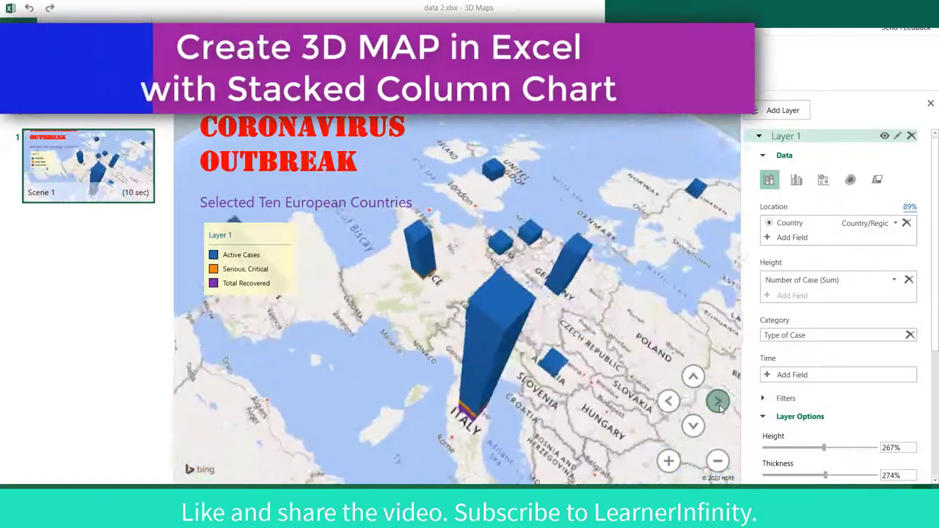
click(718, 402)
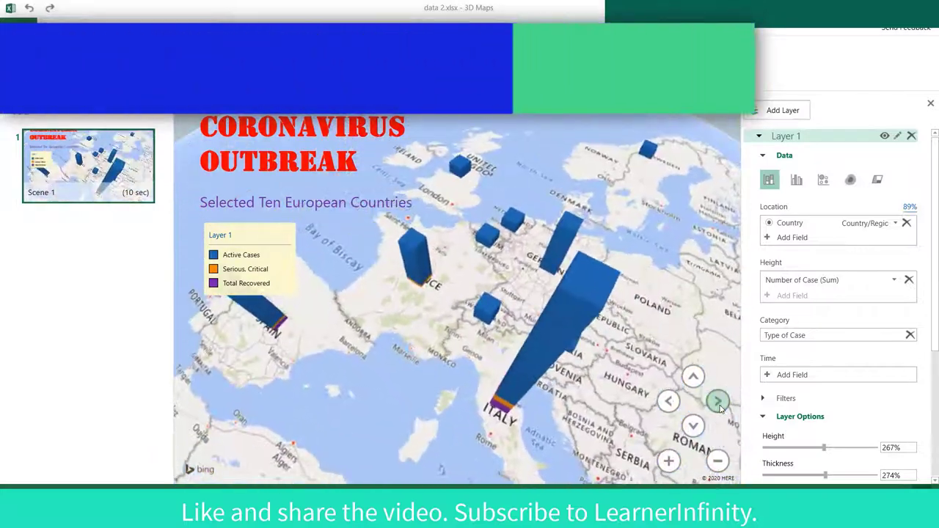
click(692, 426)
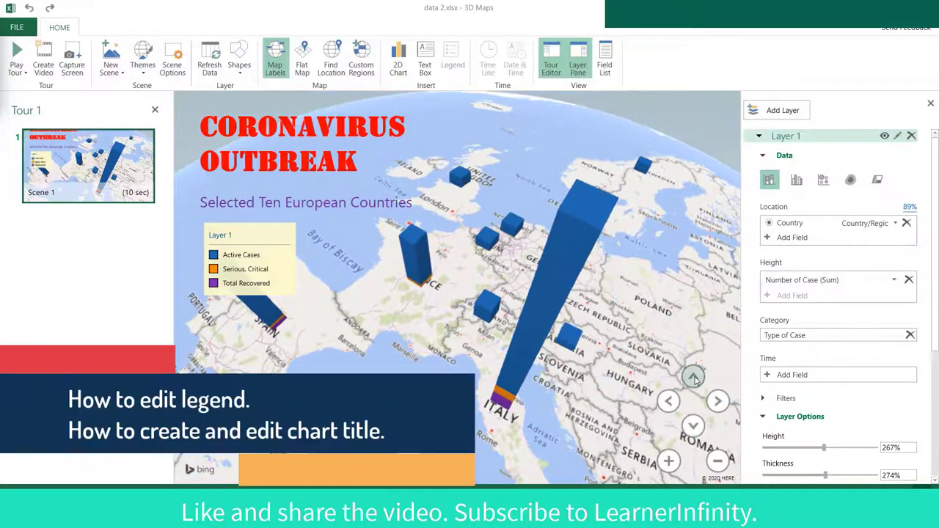
click(693, 377)
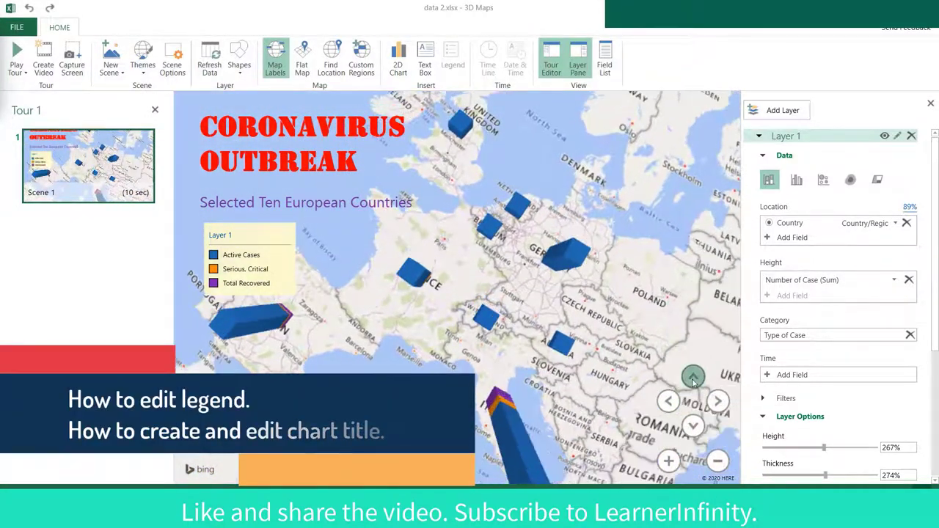
click(692, 426)
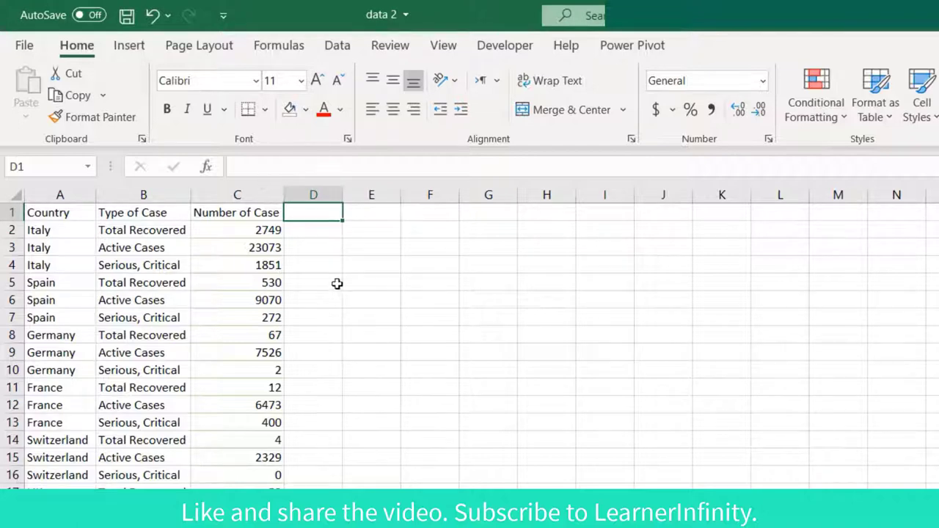
Select the Country, Type of Case and Number of Case table A1:C31 and insert a 3D Map.
click(59, 215)
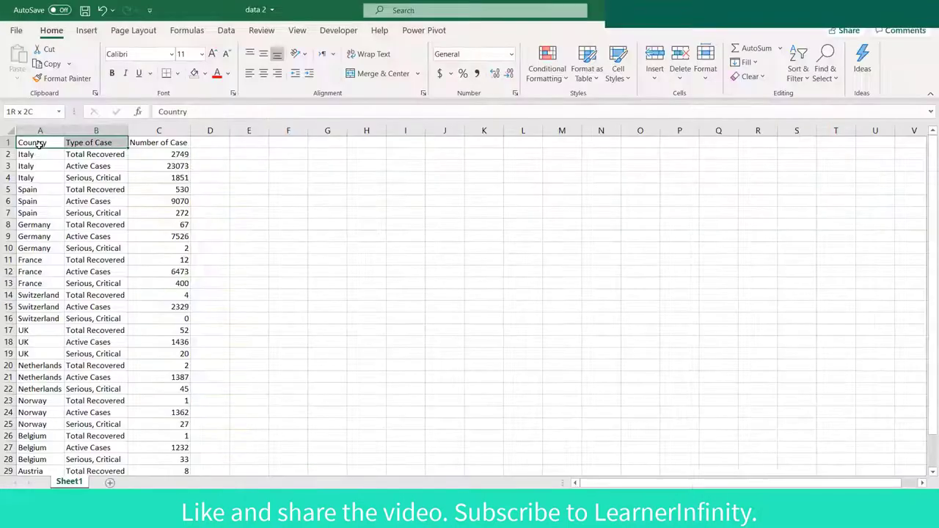
key(ctrl+shift+End)
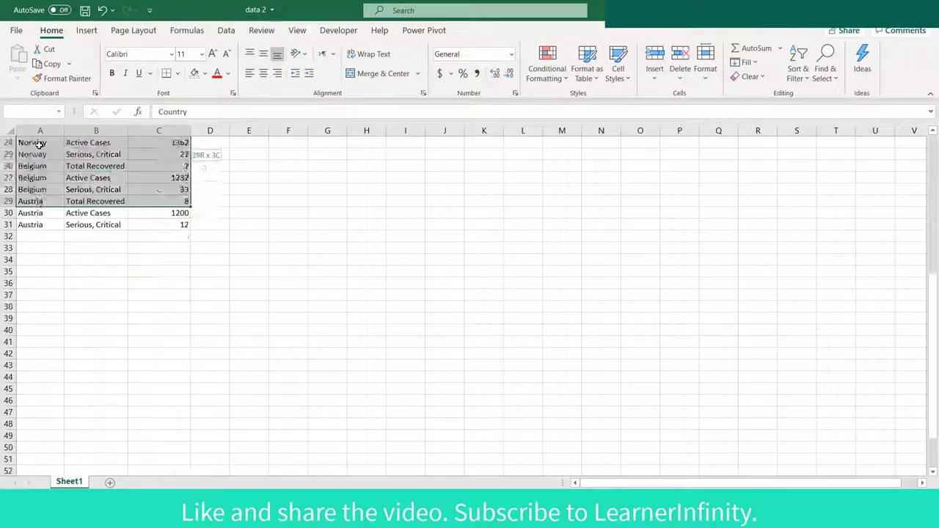
scroll(58, 176, up, 10)
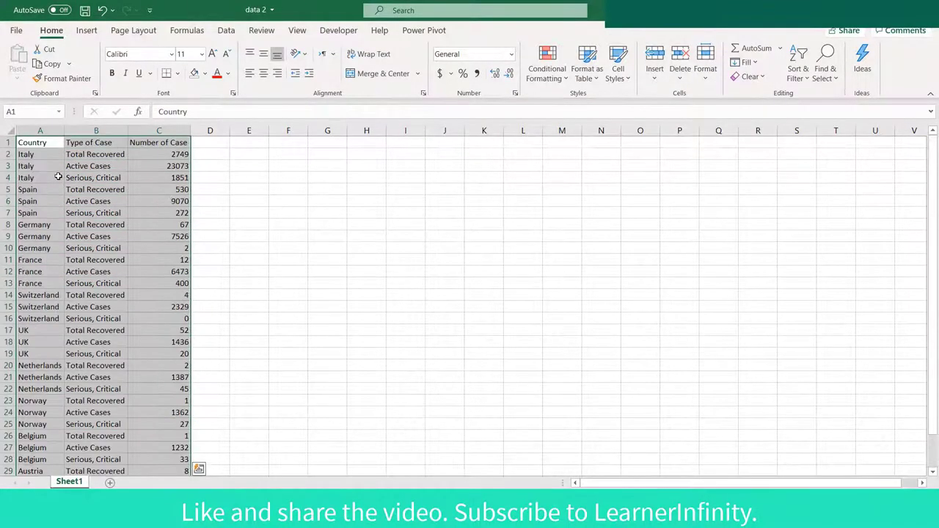
click(86, 31)
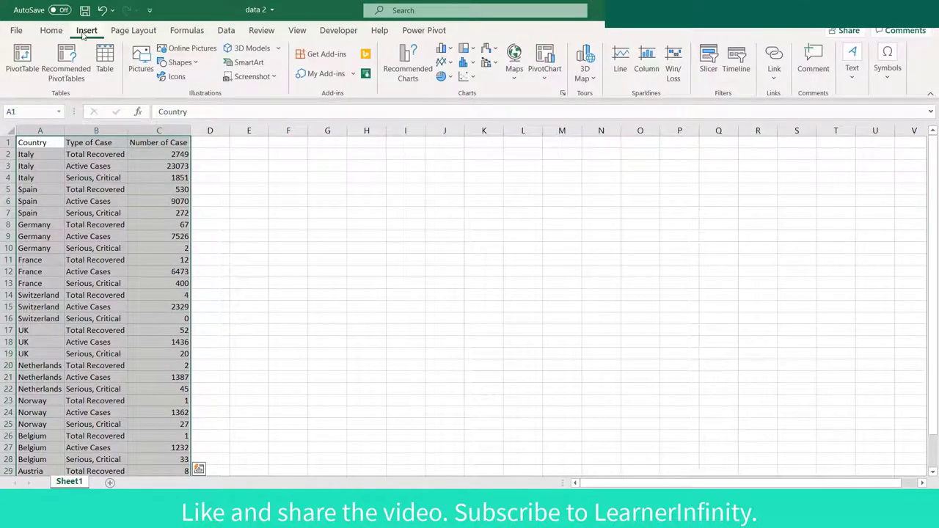
click(586, 56)
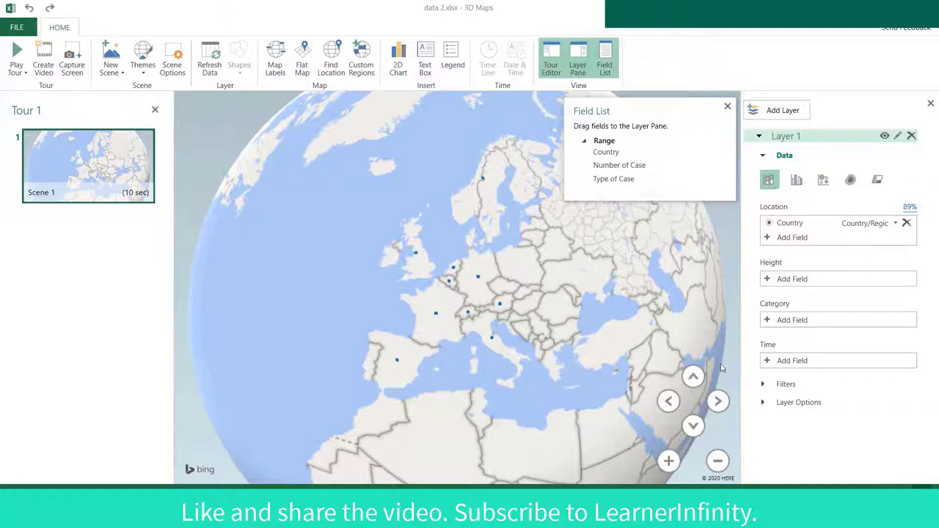
Zoom the globe in on Europe, centre it, and close the Field List panel.
click(666, 401)
click(717, 400)
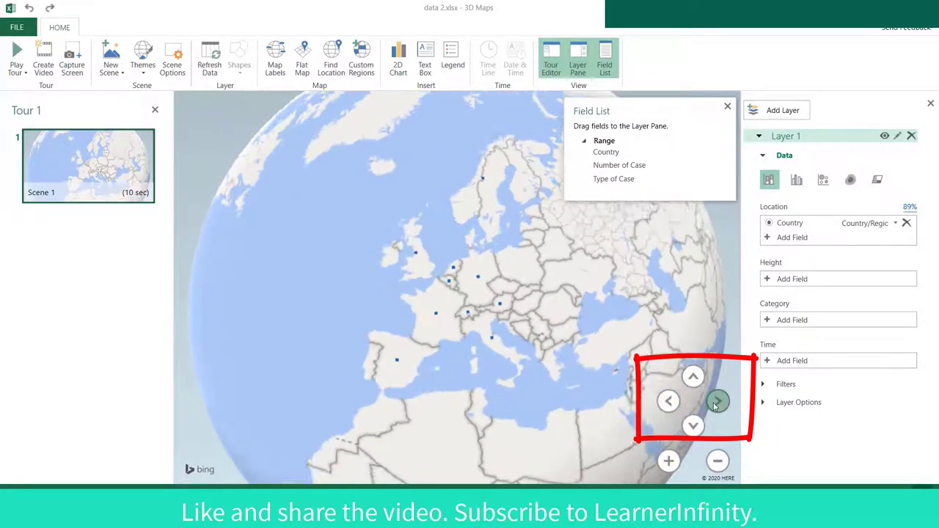
click(693, 426)
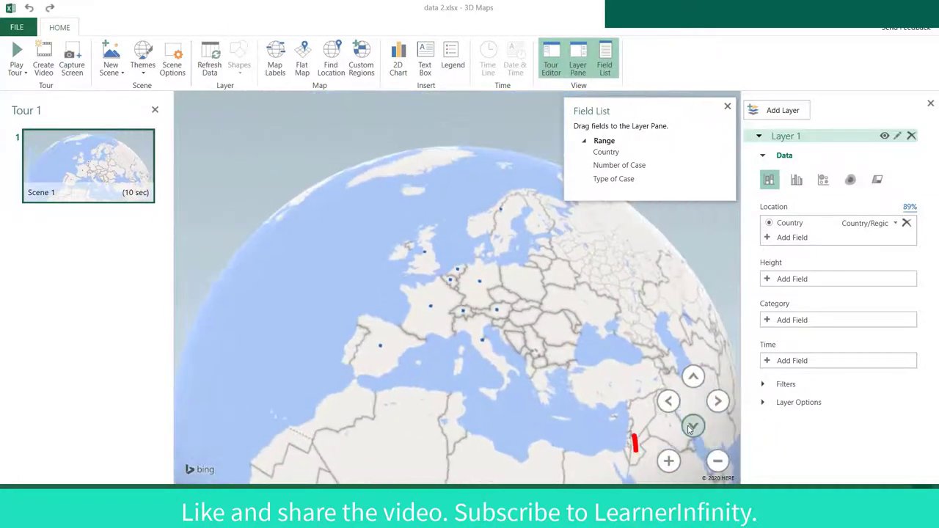
click(667, 460)
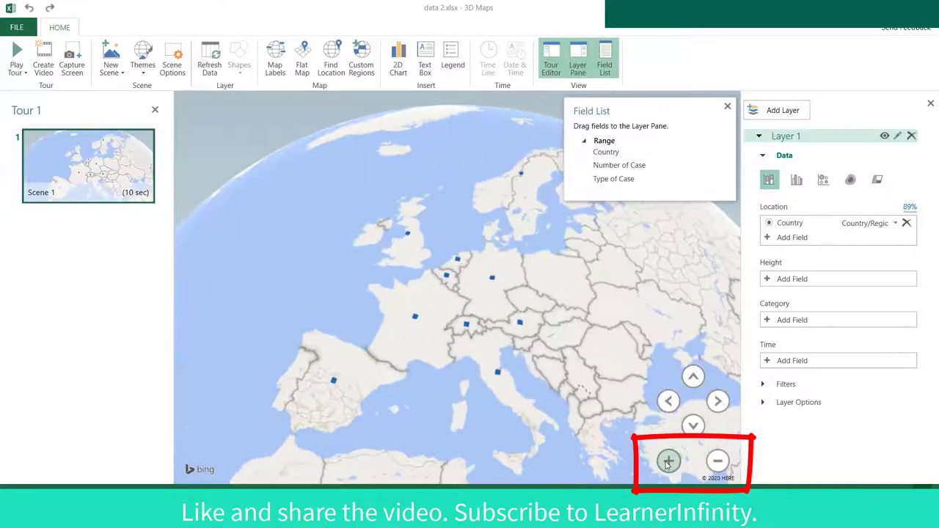
click(717, 460)
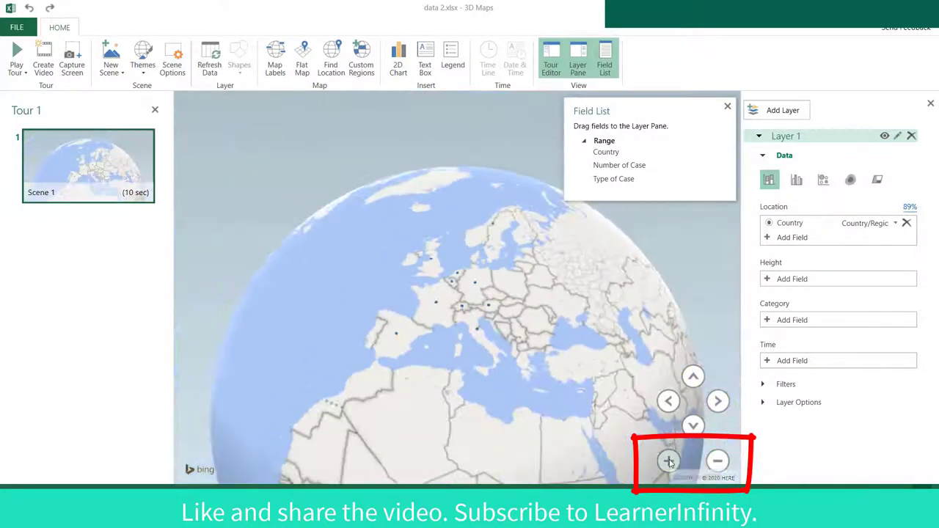
click(667, 460)
click(669, 461)
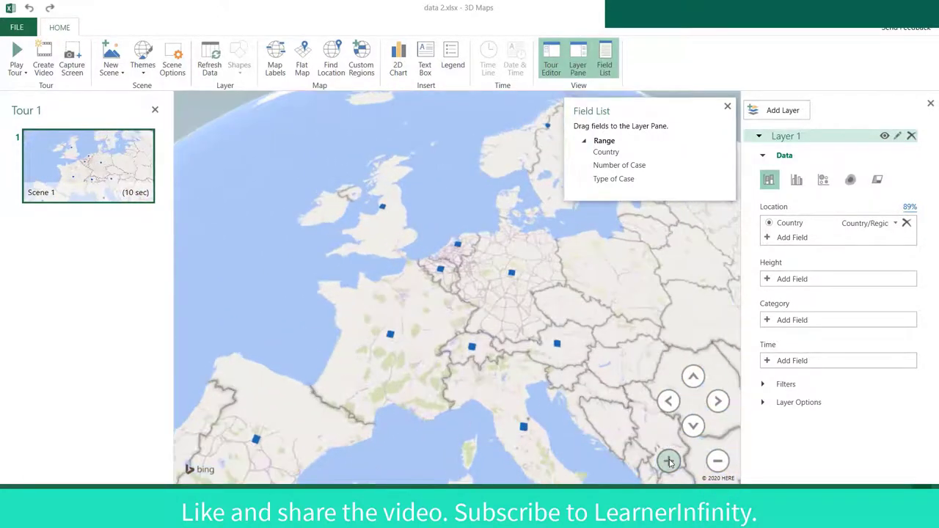
drag(589, 422, 572, 416)
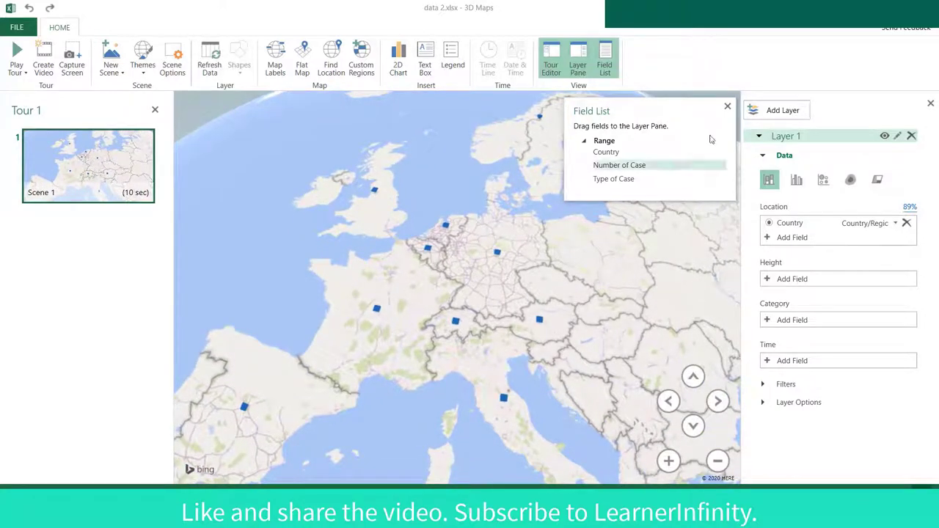
click(727, 106)
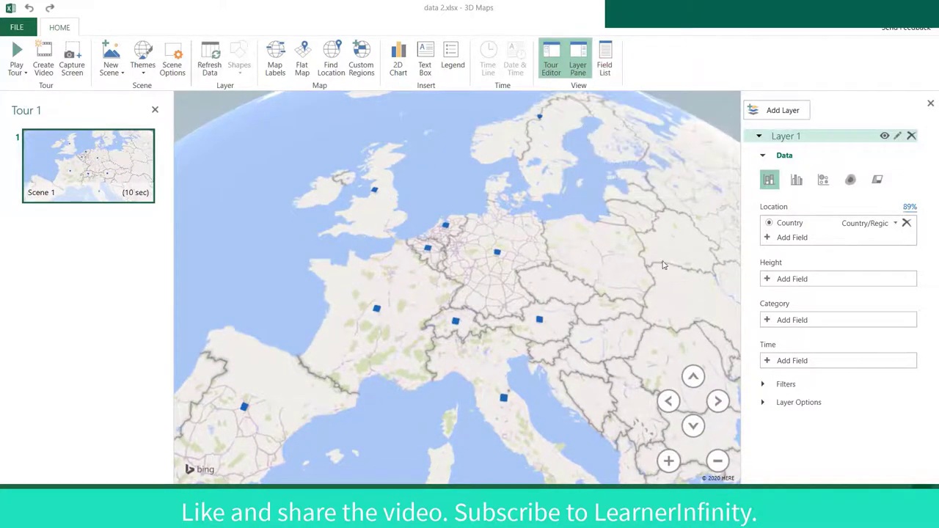
Turn on Map Labels and enlarge Layer 1's country markers to 274% size.
click(273, 66)
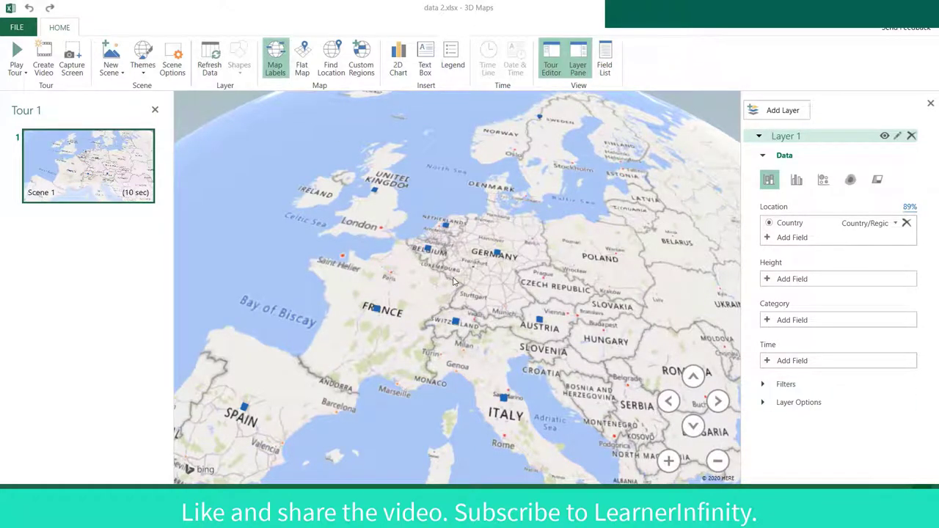
click(764, 402)
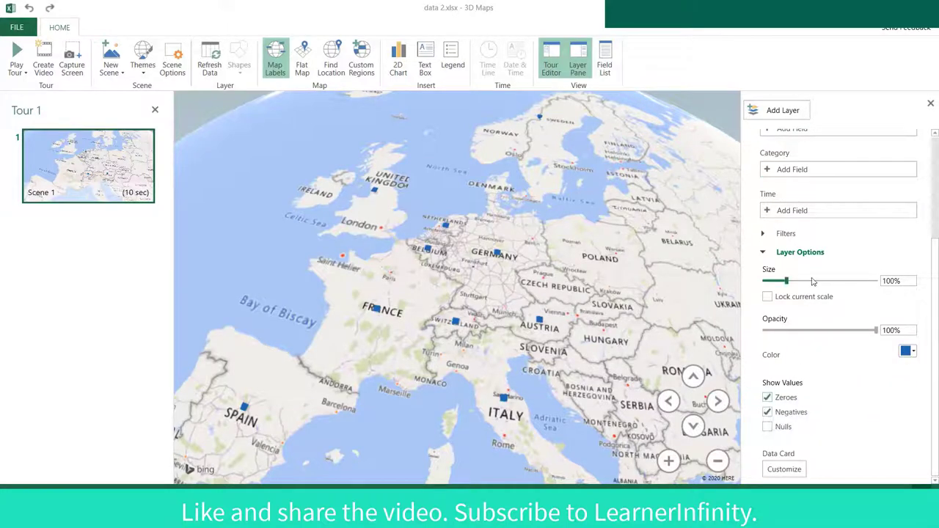
drag(787, 281, 827, 278)
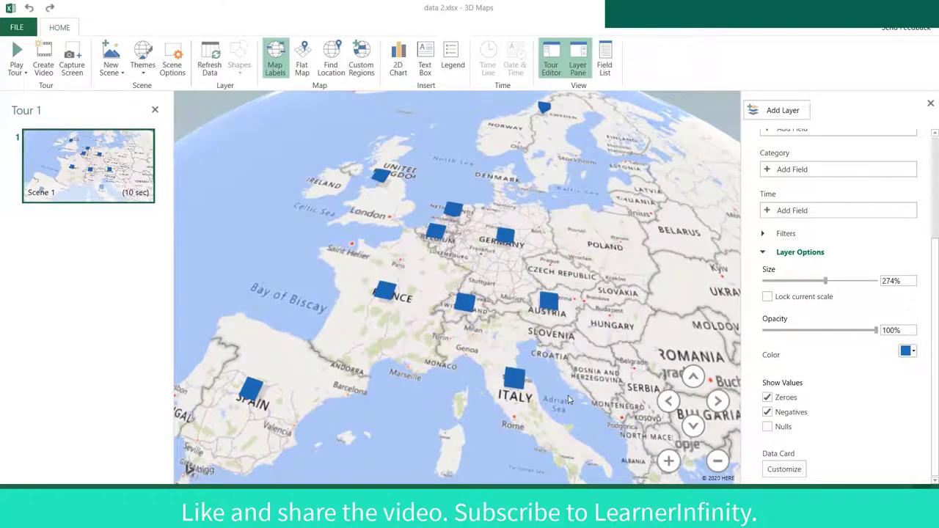
drag(935, 285, 935, 157)
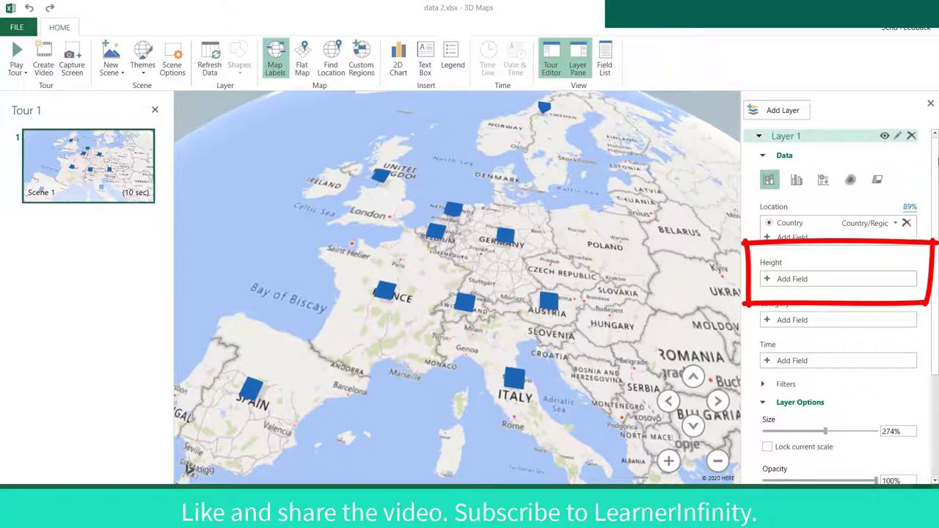
click(769, 280)
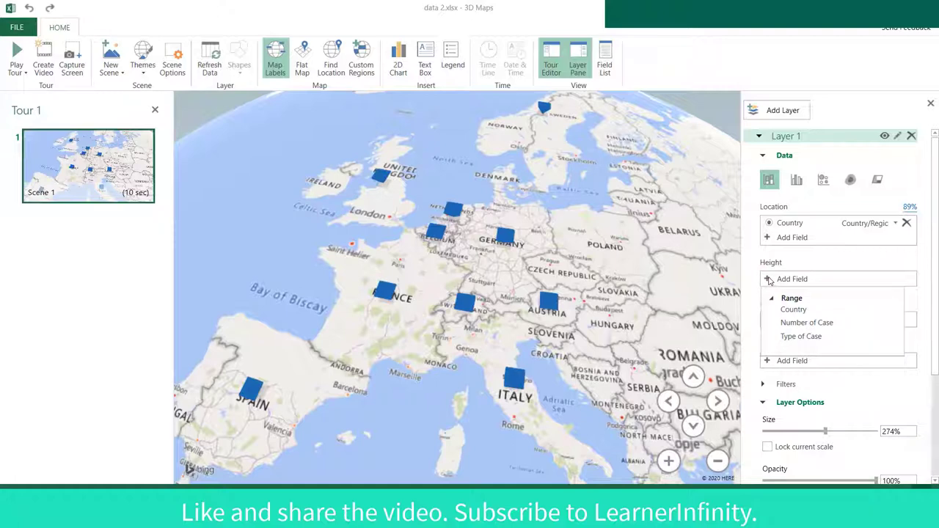
click(813, 324)
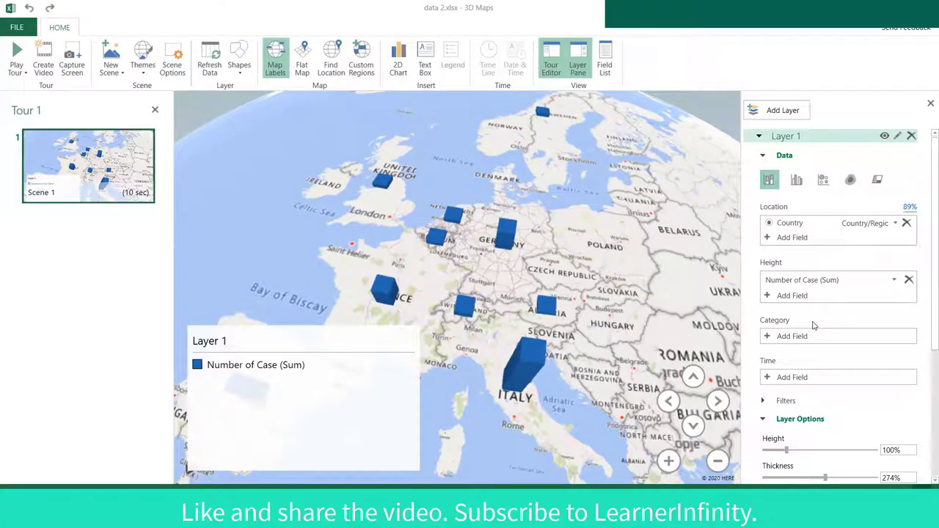
click(236, 346)
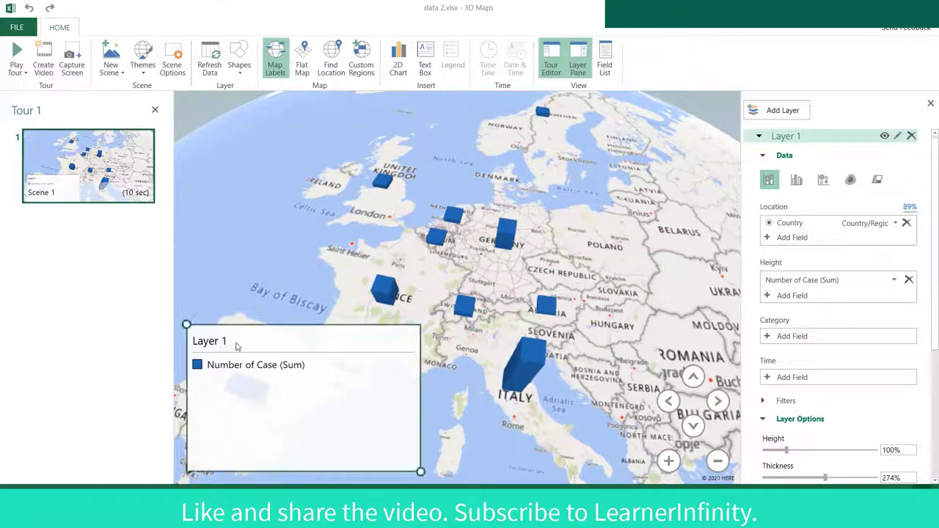
key(Delete)
drag(235, 348, 338, 301)
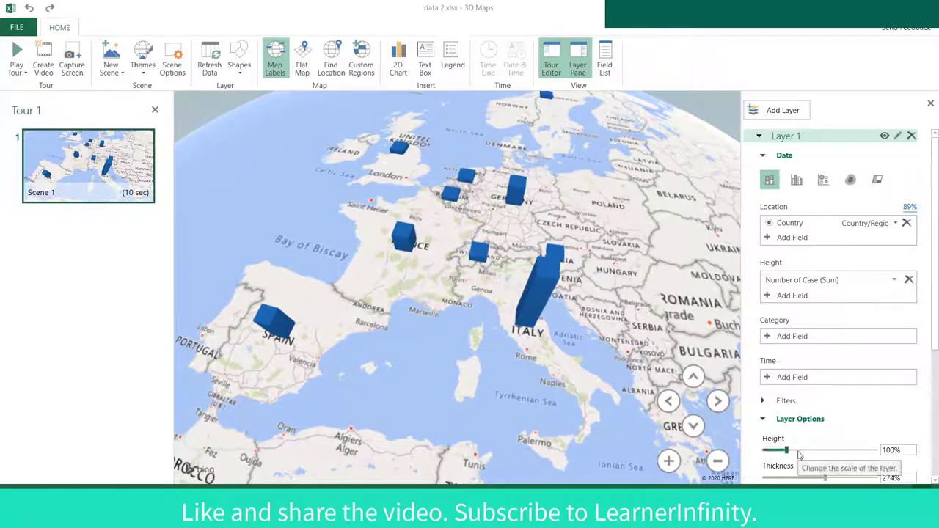
drag(799, 455, 813, 451)
scroll(634, 334, up, 2)
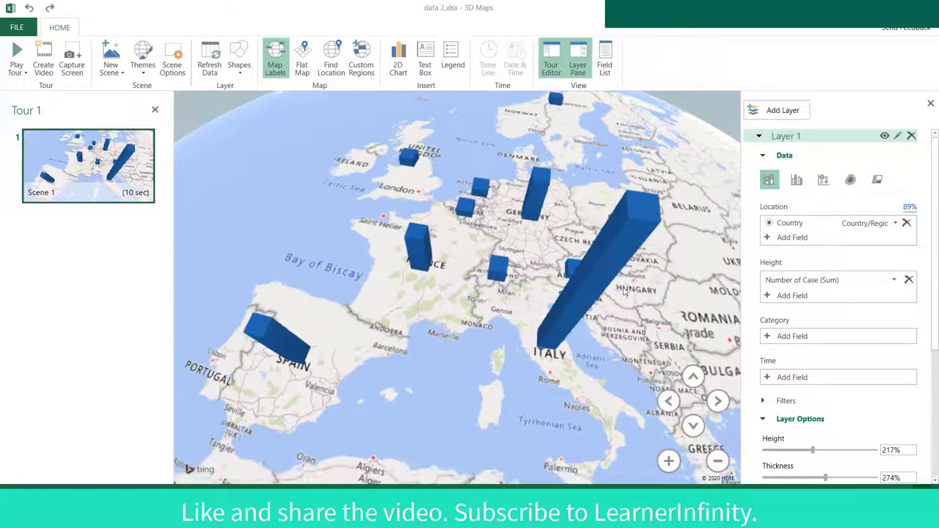
mouse_move(609, 271)
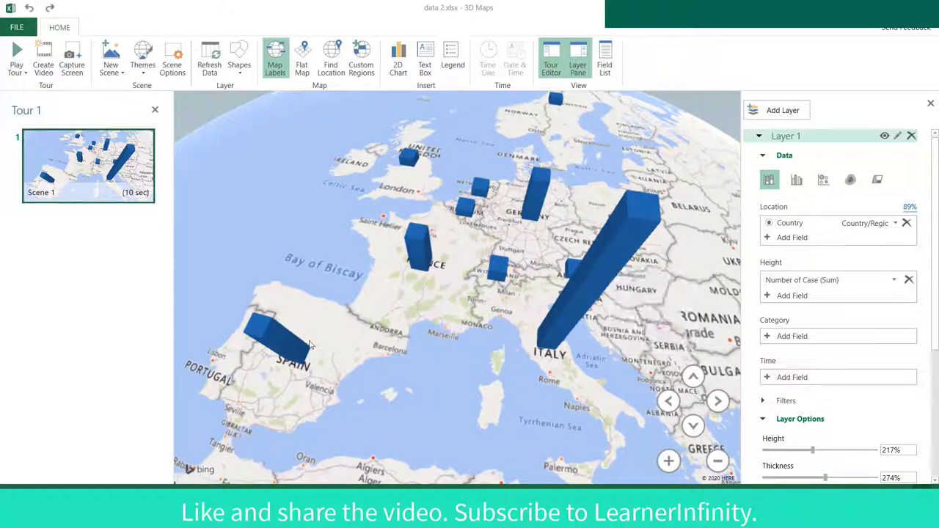
mouse_move(279, 351)
mouse_move(536, 198)
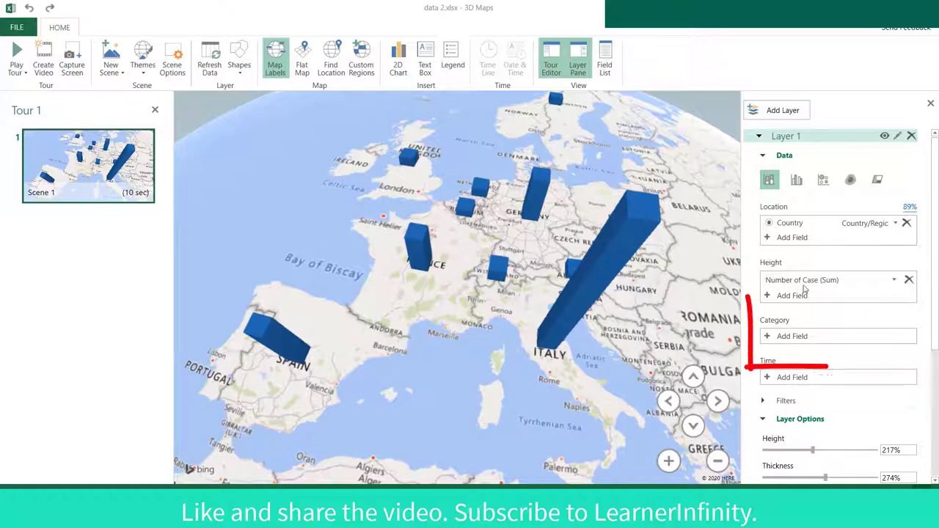
Add Type of Case as the layer Category so columns stack by case type.
click(766, 338)
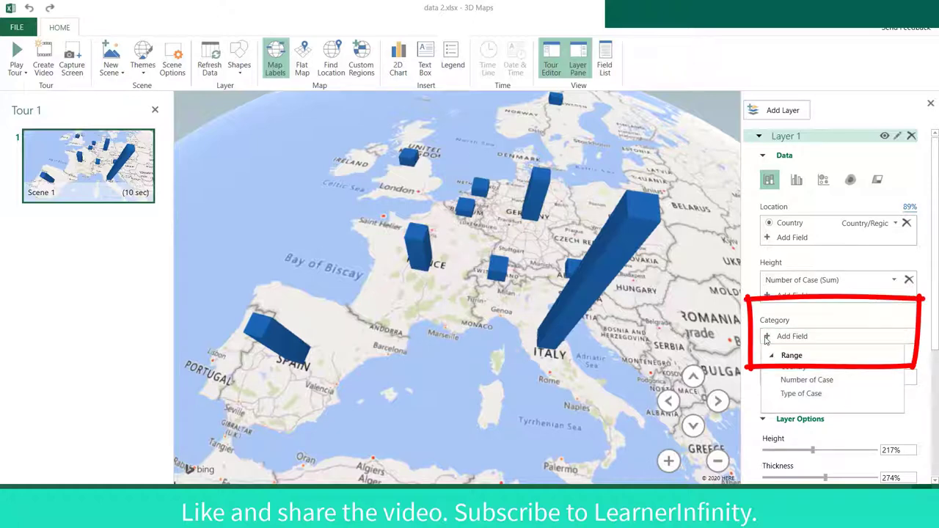
click(801, 393)
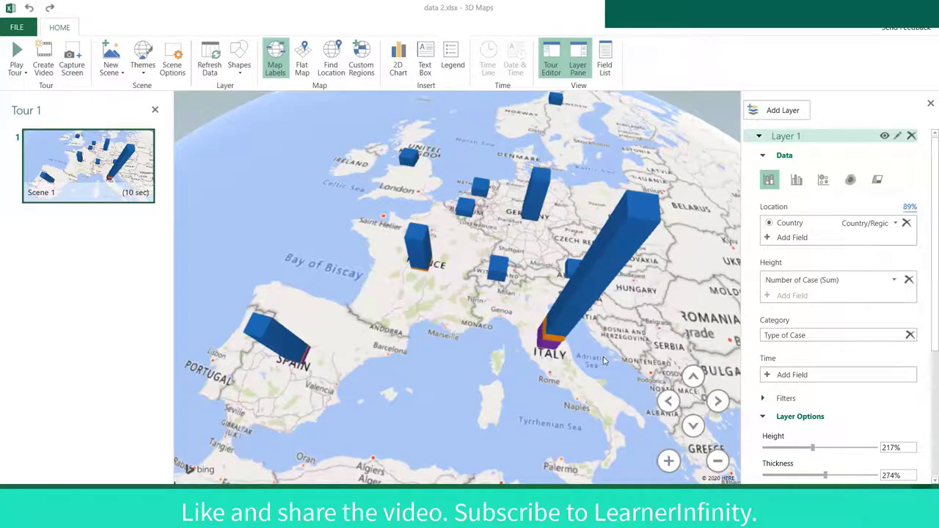
drag(603, 356, 525, 338)
mouse_move(464, 276)
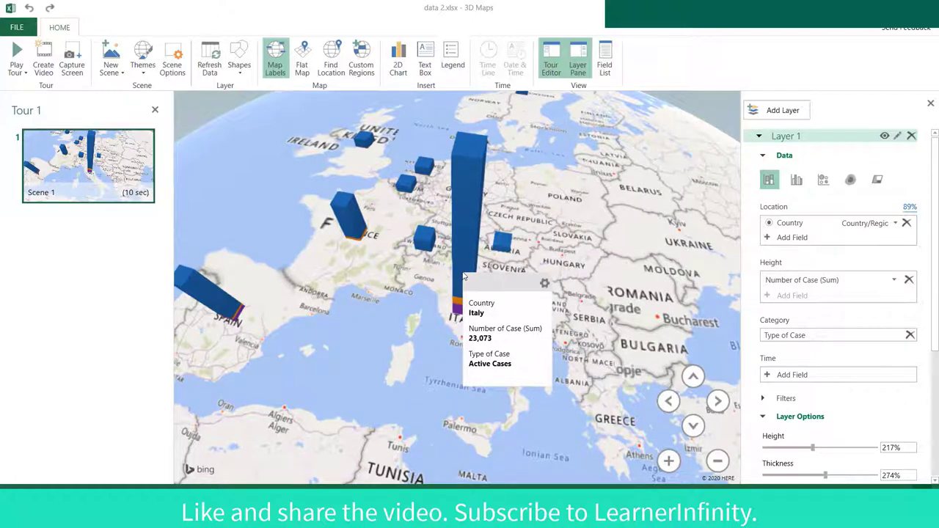
mouse_move(456, 304)
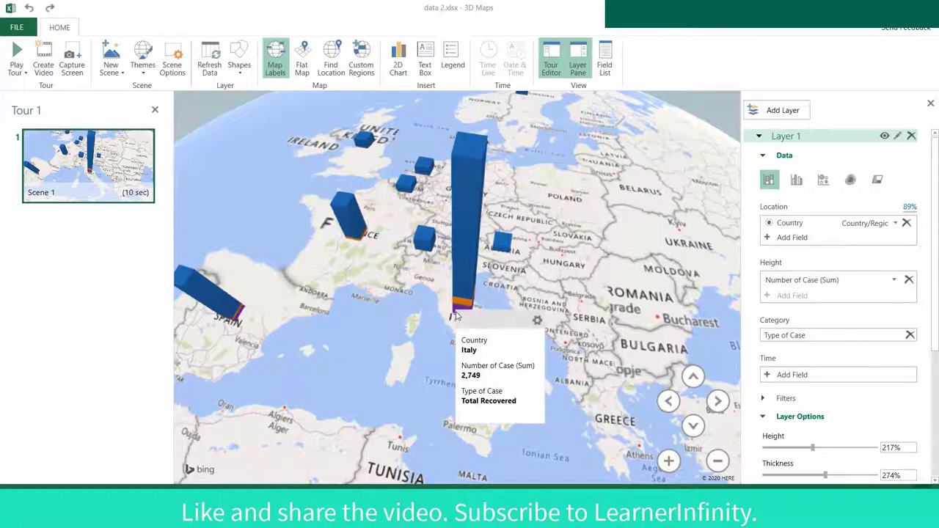
scroll(422, 321, up, 3)
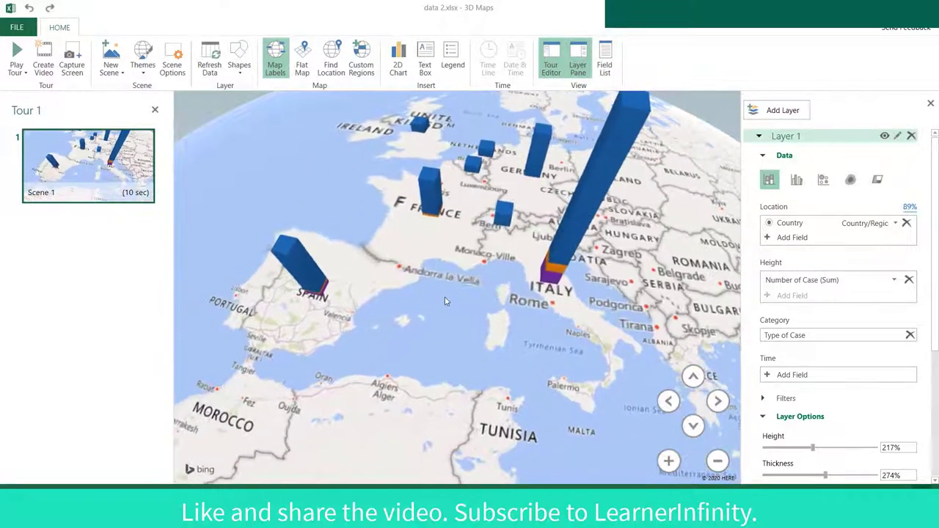
drag(445, 297, 477, 264)
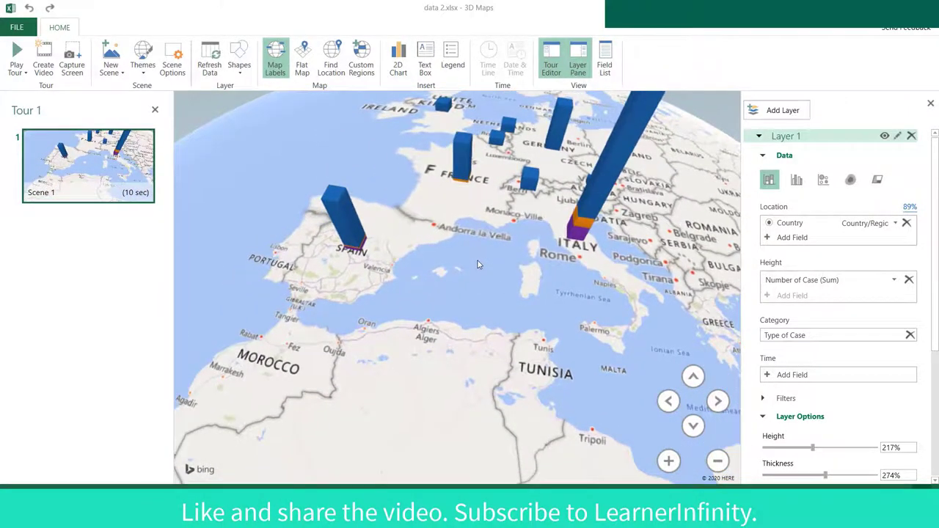
Set the column height to 267% and pan to keep France, Britain and Norway in view.
drag(812, 447, 834, 446)
mouse_move(351, 224)
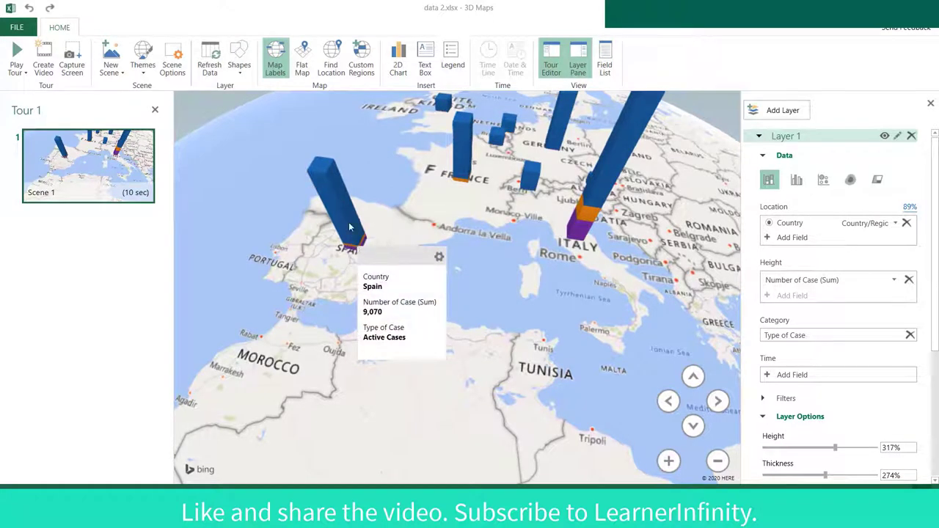
drag(359, 253, 464, 380)
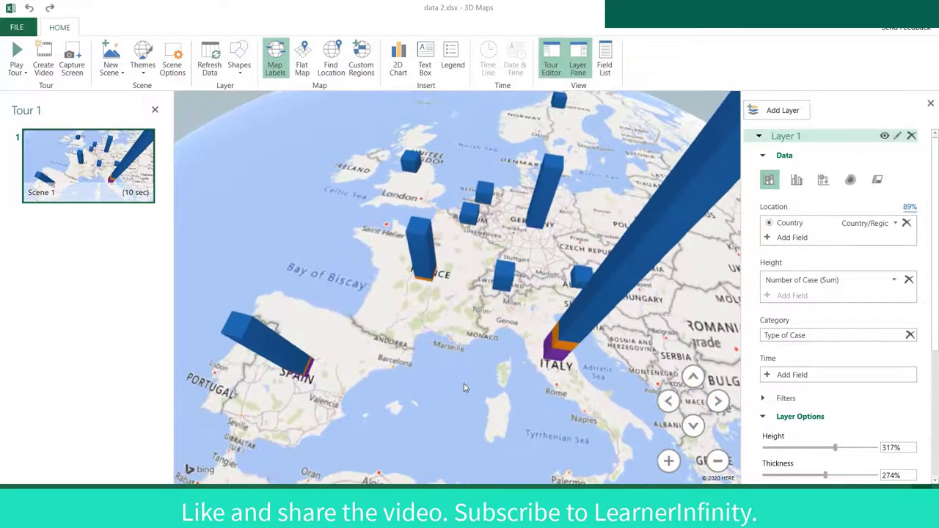
drag(834, 447, 823, 446)
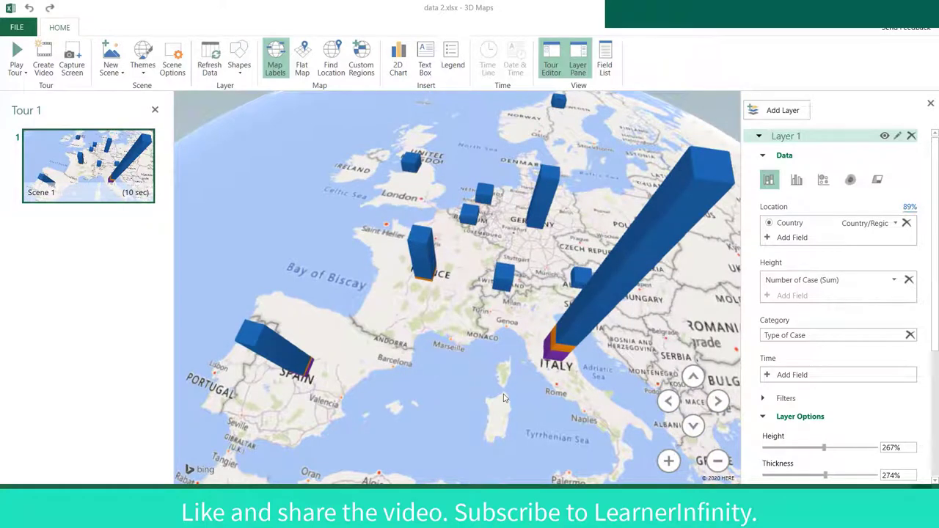
drag(493, 368, 484, 394)
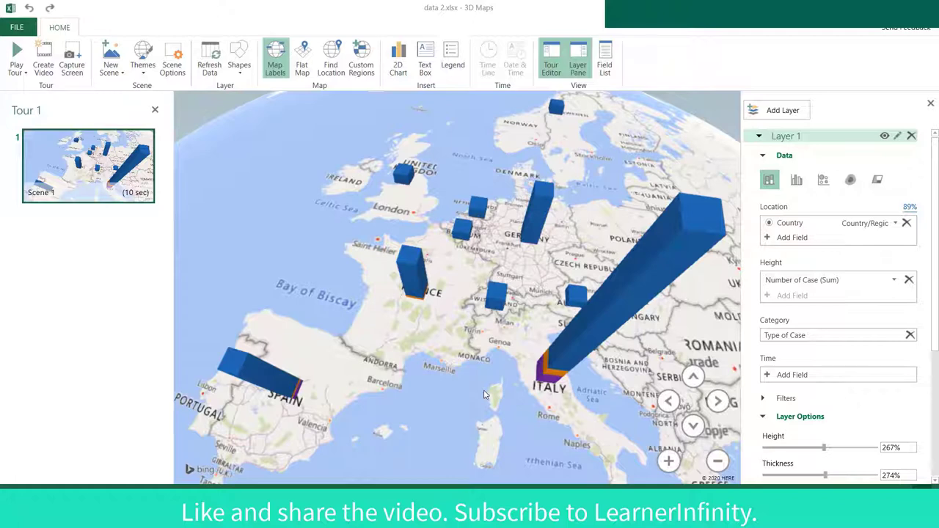
click(142, 63)
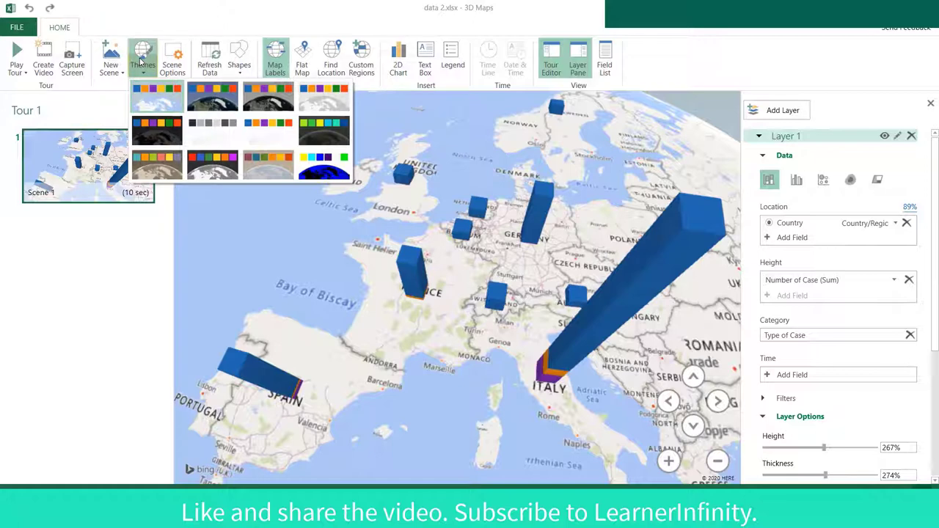
click(216, 137)
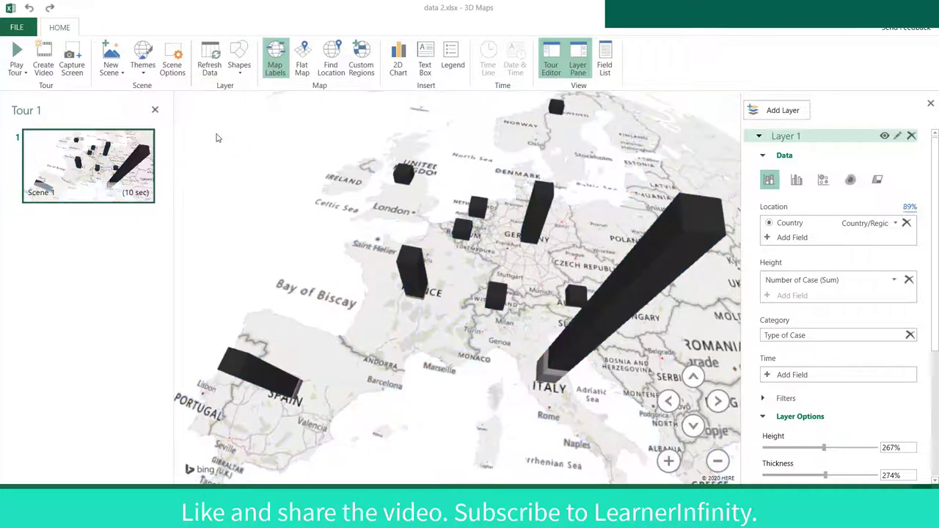
click(142, 59)
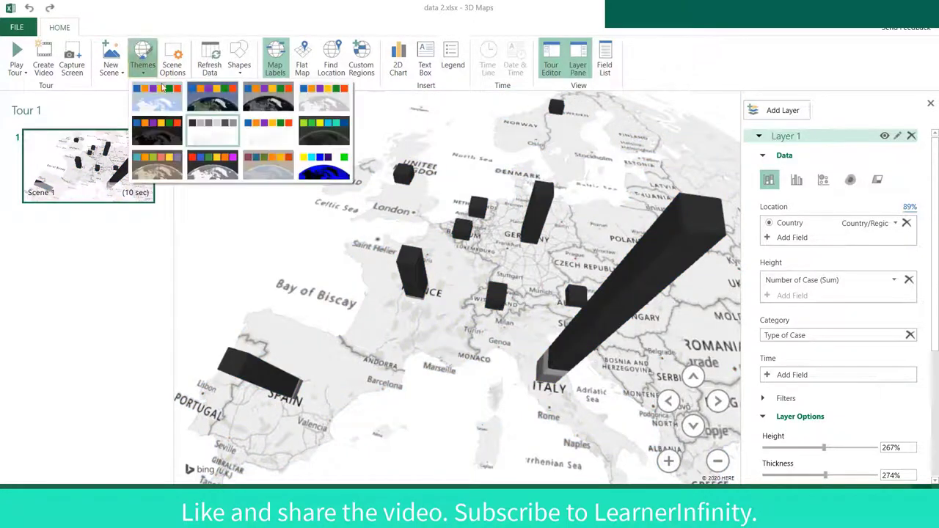
click(210, 100)
click(142, 62)
click(319, 166)
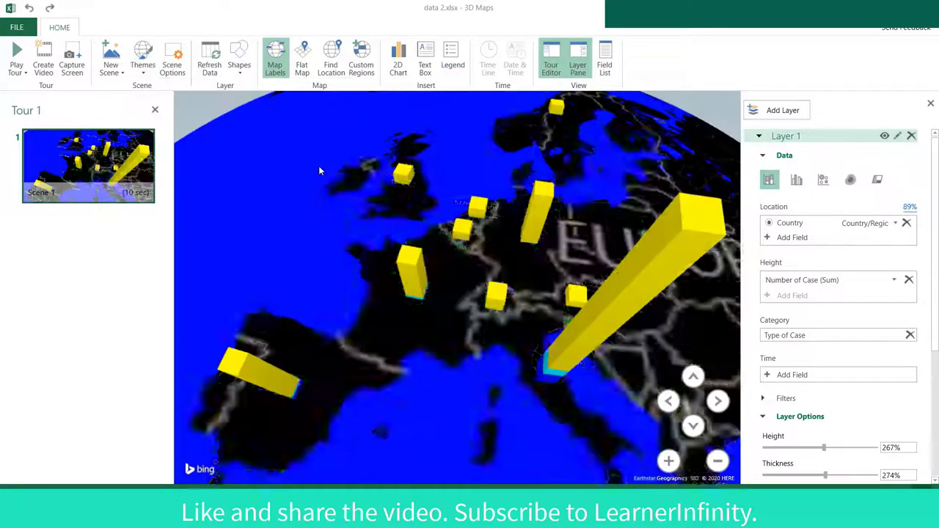
click(143, 65)
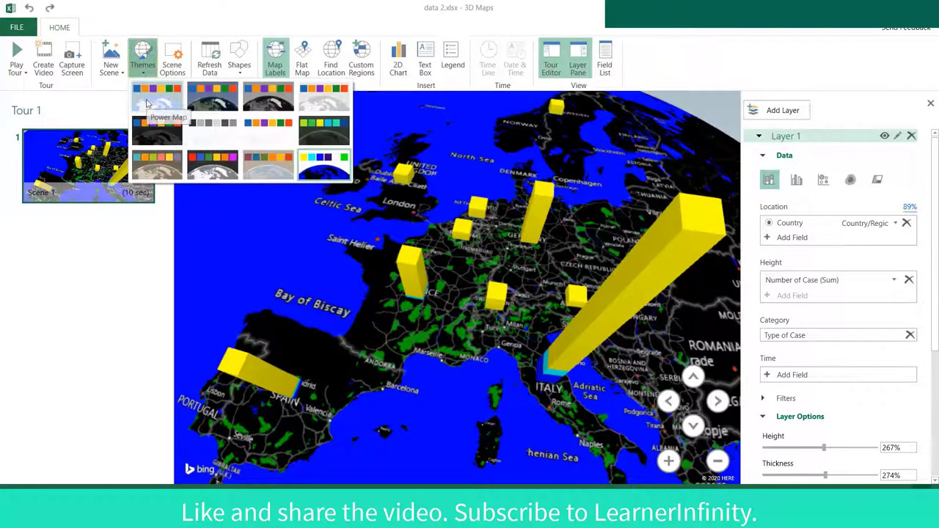
click(151, 104)
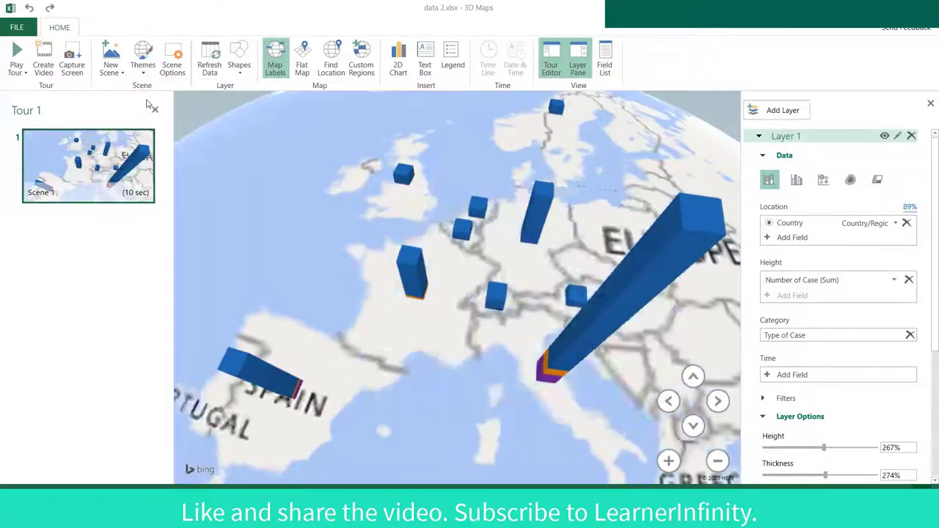
Add the layer legend and set its title size to 12 and category size to 11.
click(453, 58)
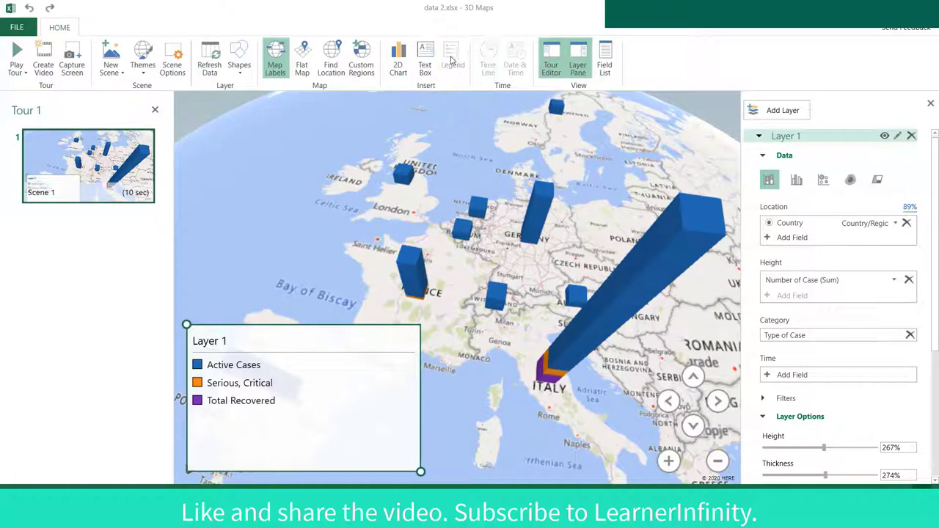
right_click(349, 387)
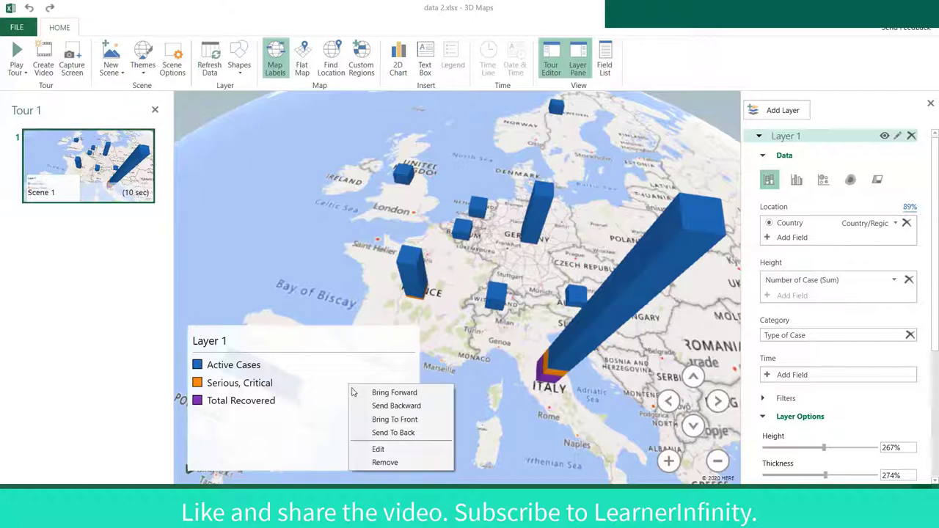
click(377, 448)
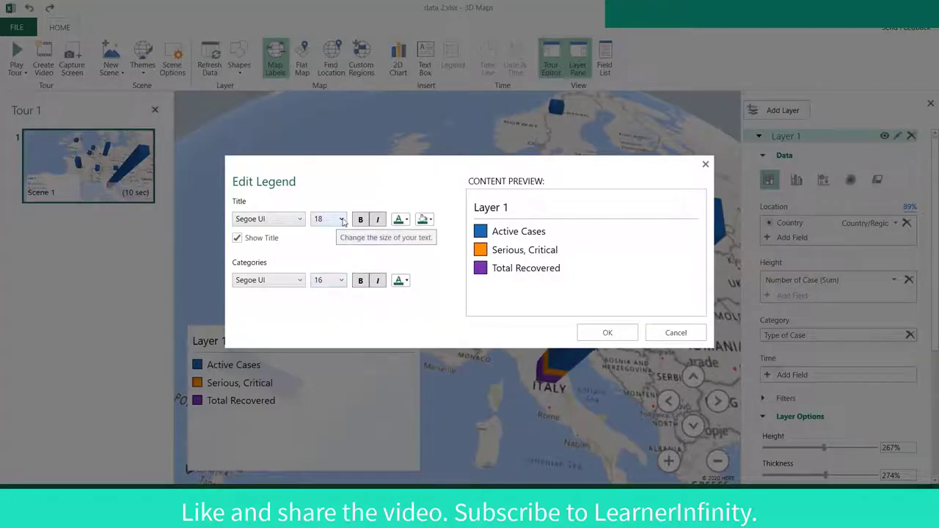
click(341, 219)
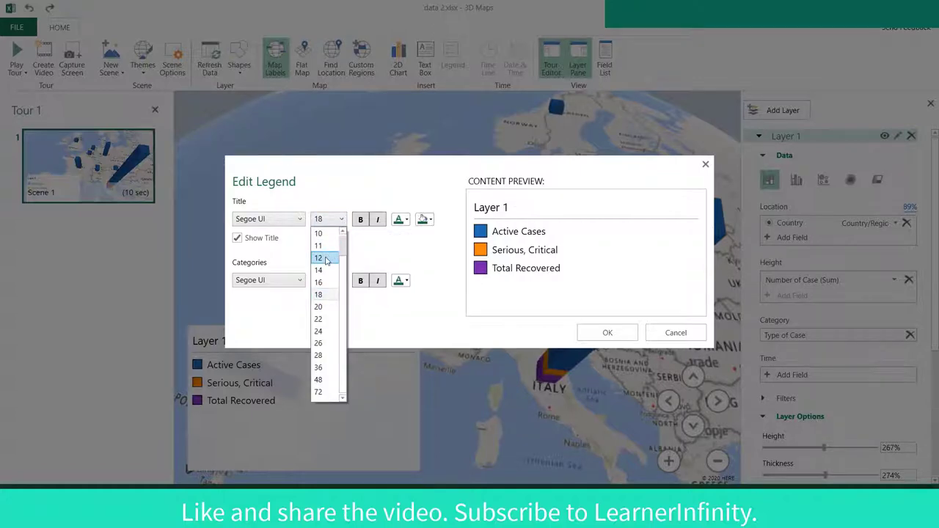
click(327, 259)
click(342, 286)
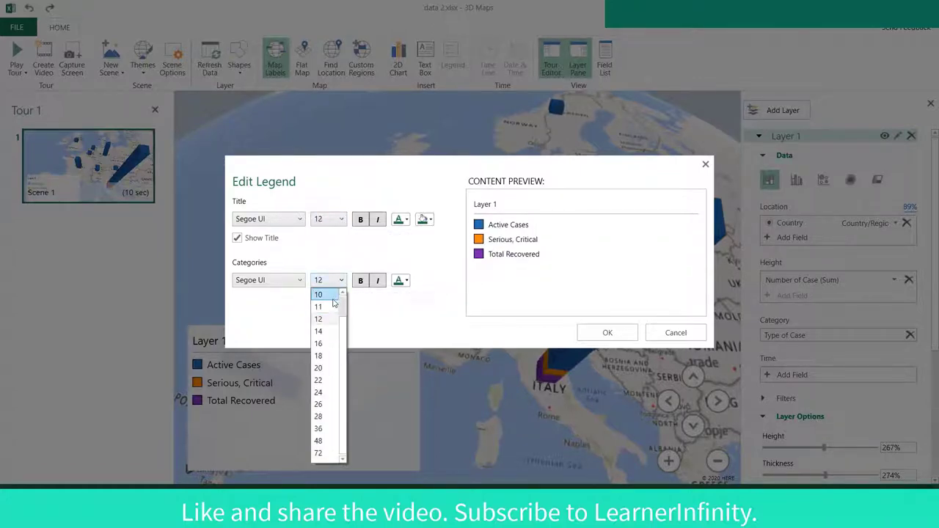
click(329, 311)
Make the legend title dark blue with a pale yellow fill, then shrink it and place it over the Mediterranean.
click(407, 220)
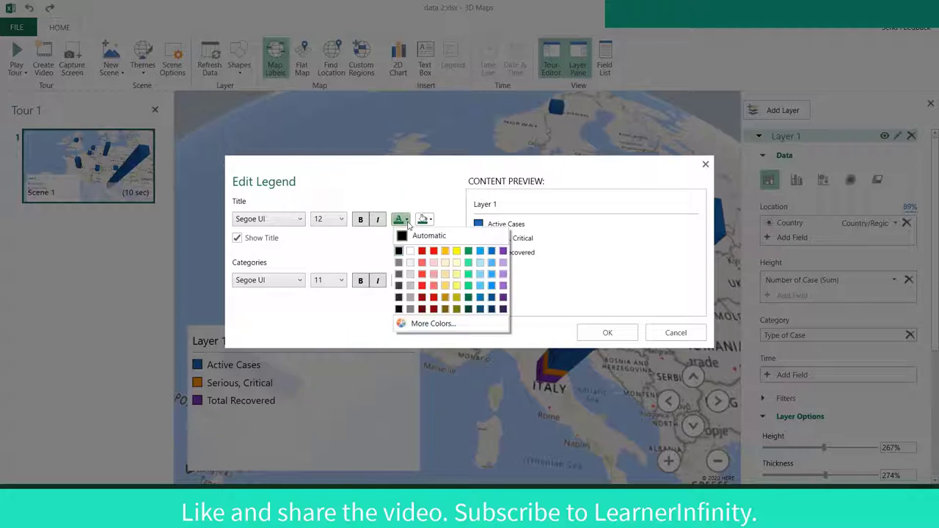
click(492, 299)
click(431, 220)
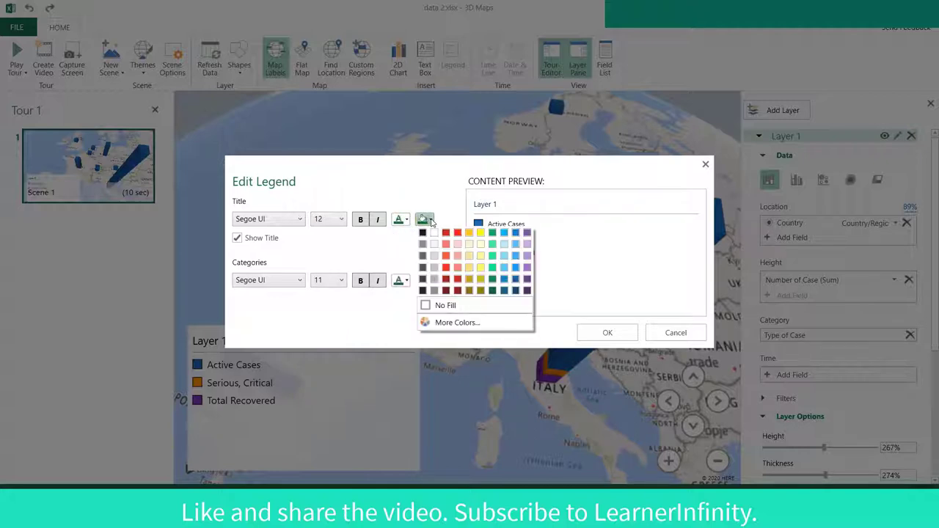
click(480, 245)
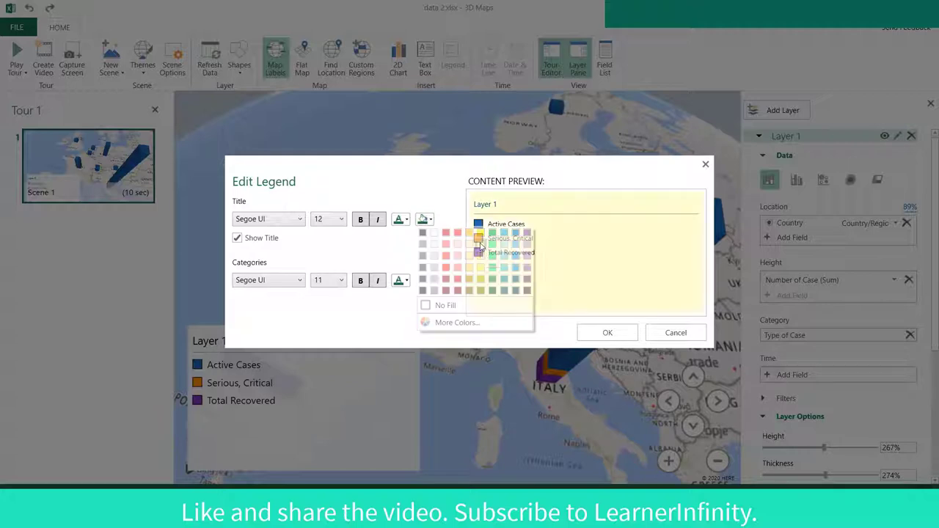
click(607, 333)
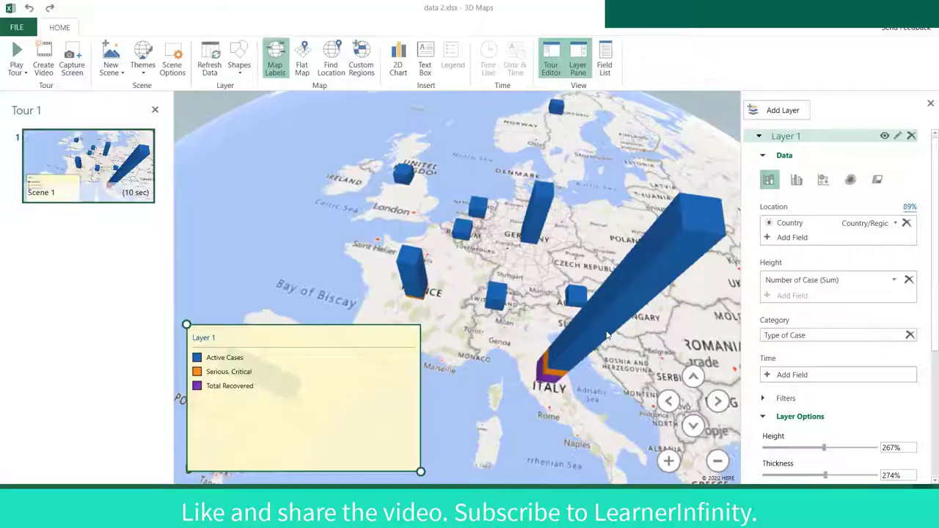
drag(421, 473, 309, 419)
drag(246, 341, 473, 383)
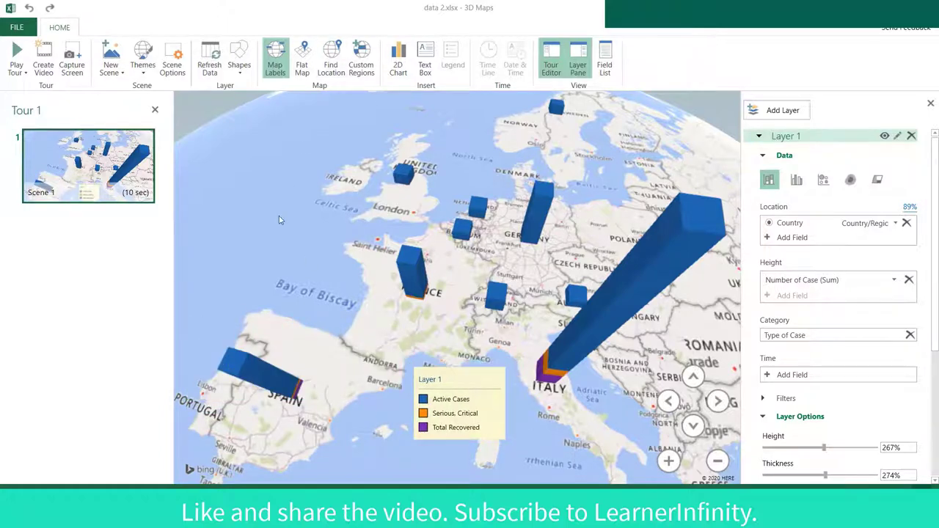
Add a text box 'CORONAVIRUS OUTBREAK' with description 'Selected Ten European Countries' at the upper left.
click(425, 55)
click(224, 241)
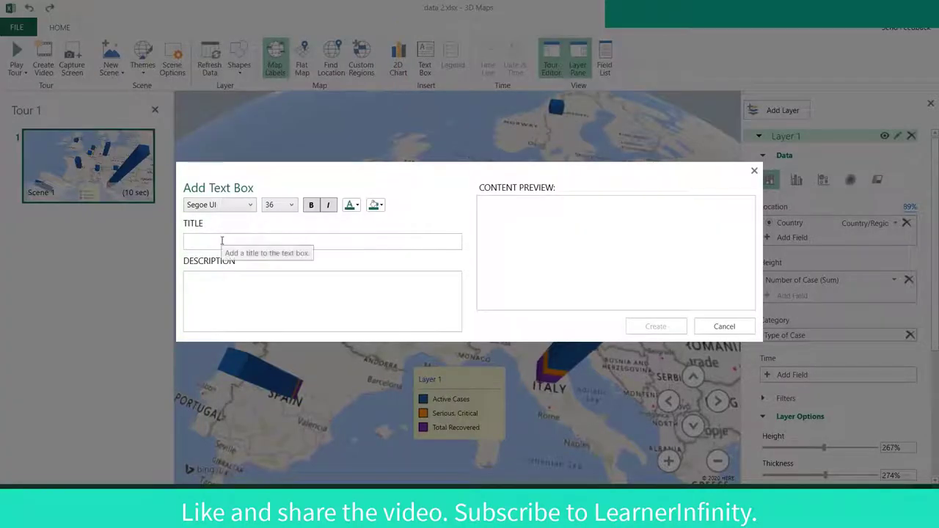
text(CORONAVI)
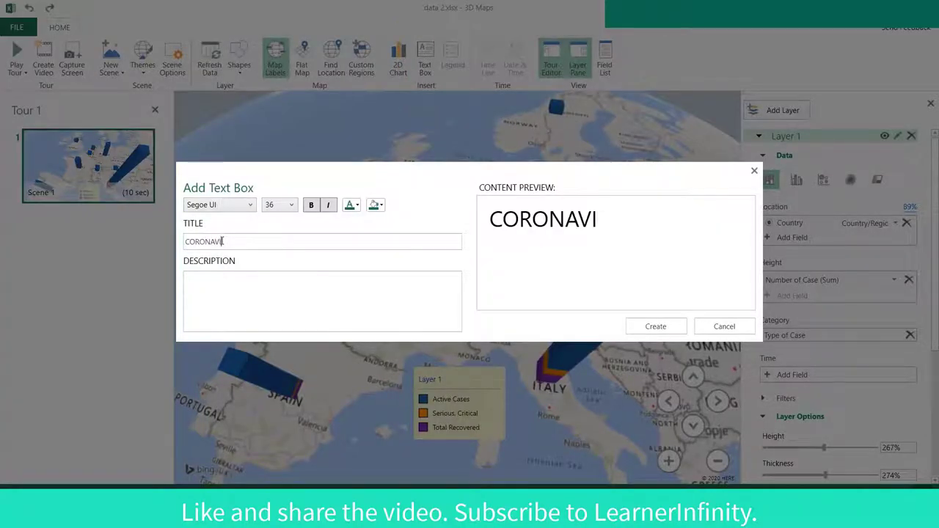
text(RUS OUTBREAK)
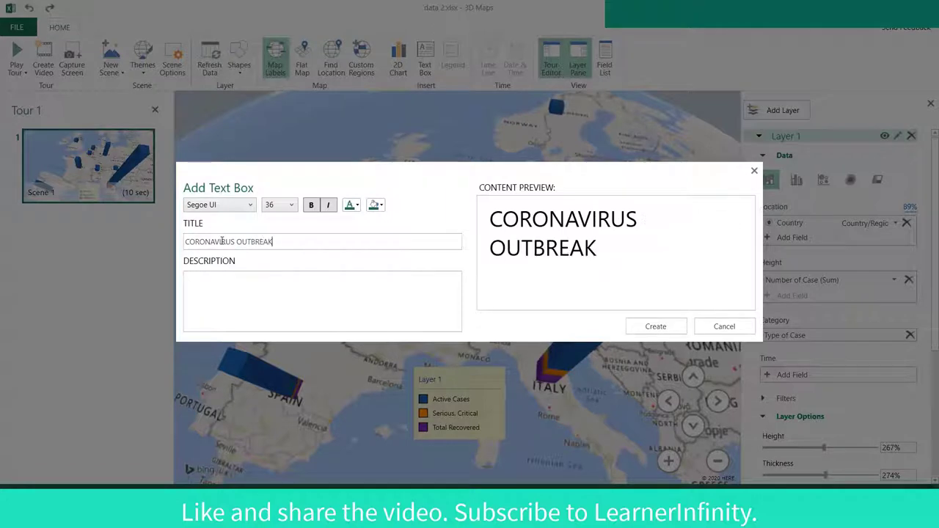
click(199, 279)
text(Selected Ten European Countries)
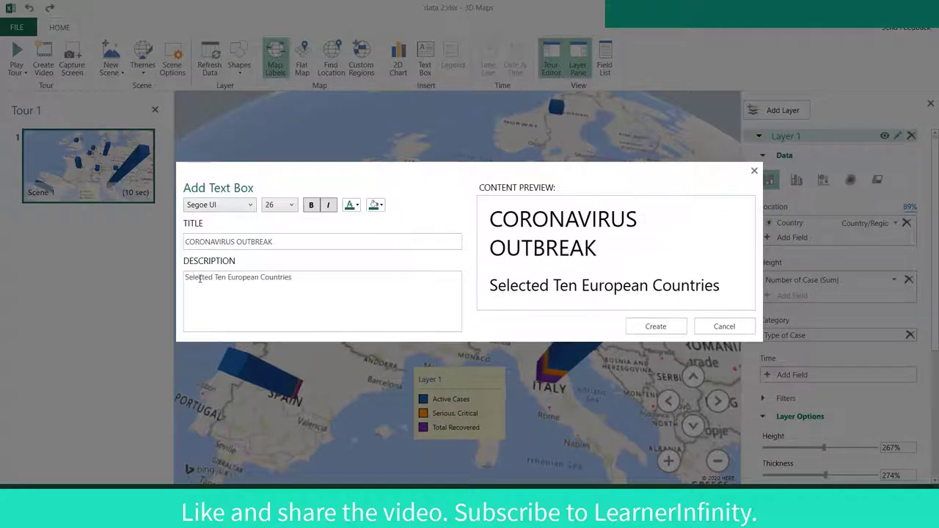
click(655, 332)
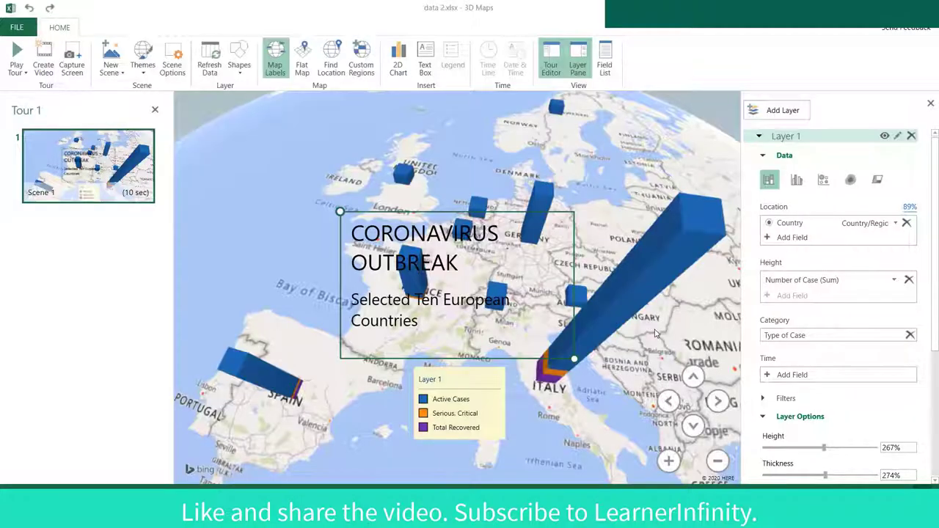
drag(516, 355, 402, 269)
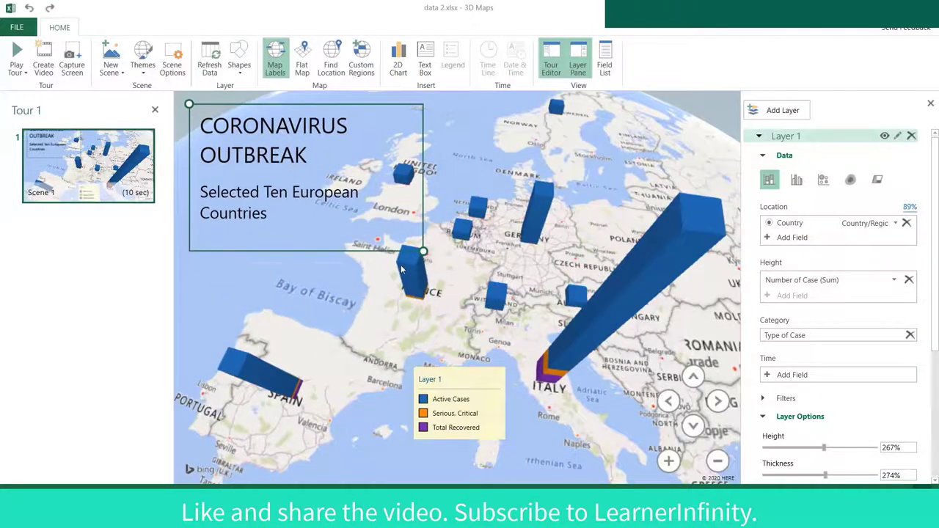
Format the text box title as bold red Stencil at size 48.
right_click(325, 218)
click(355, 279)
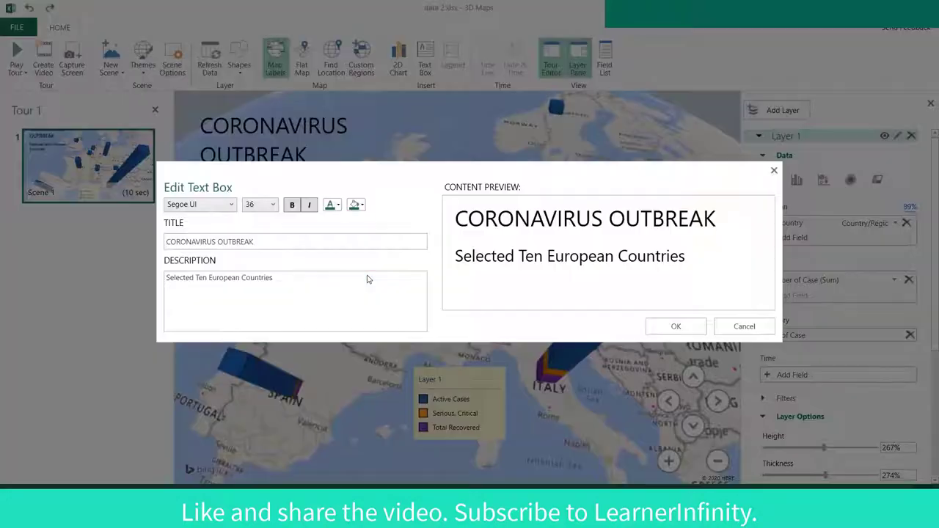
click(231, 205)
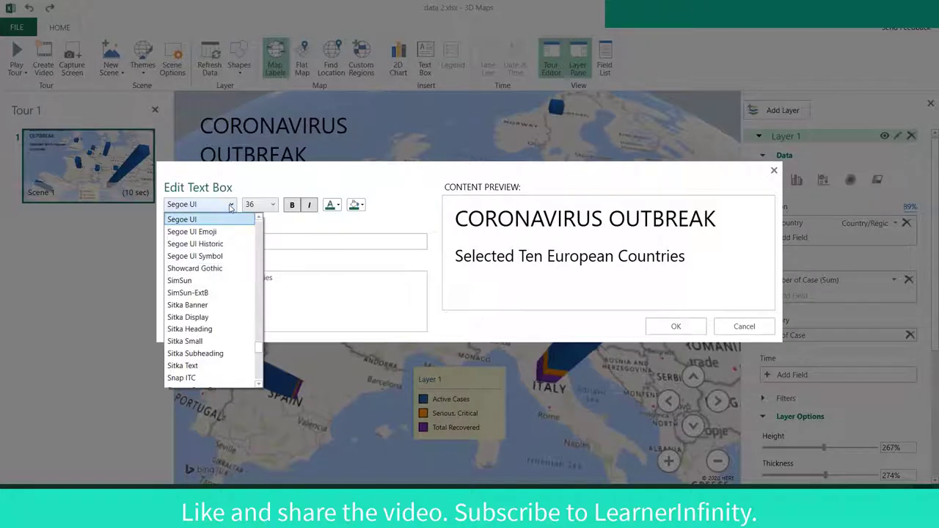
click(216, 268)
click(231, 207)
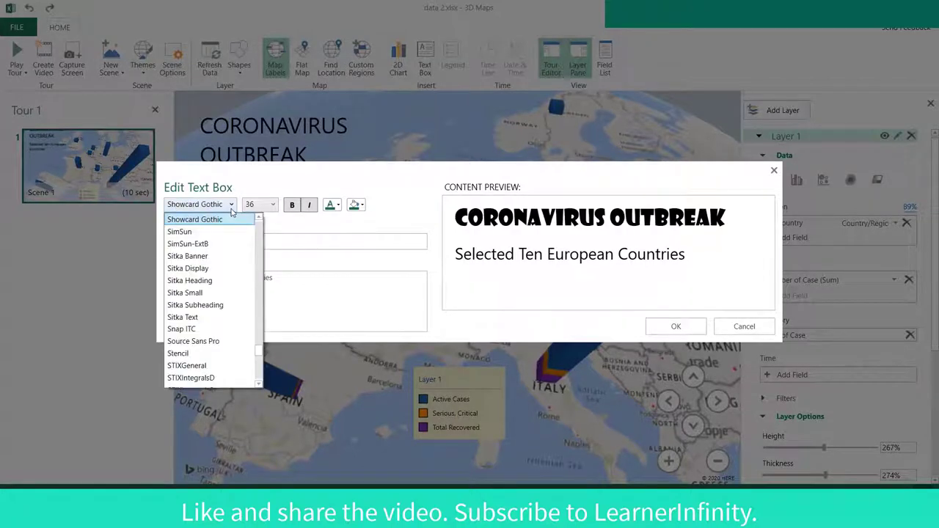
click(195, 351)
click(273, 207)
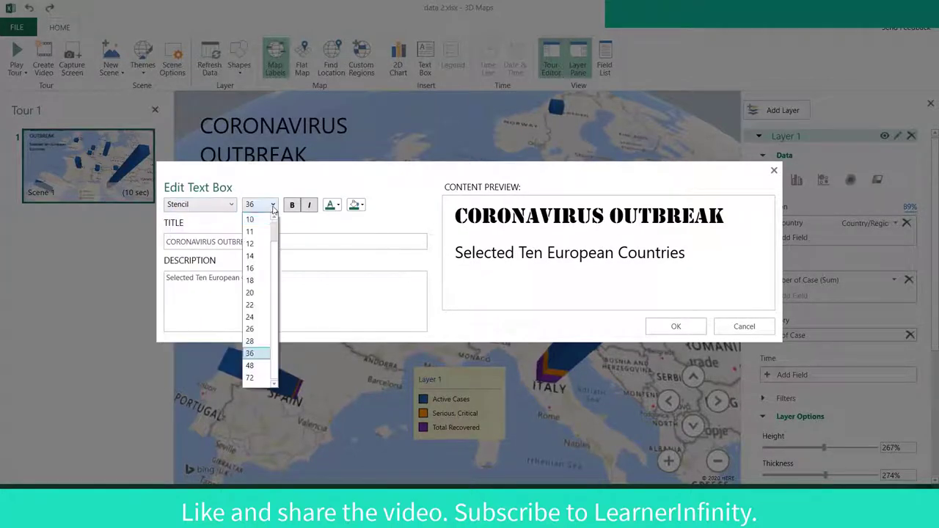
click(250, 365)
click(292, 205)
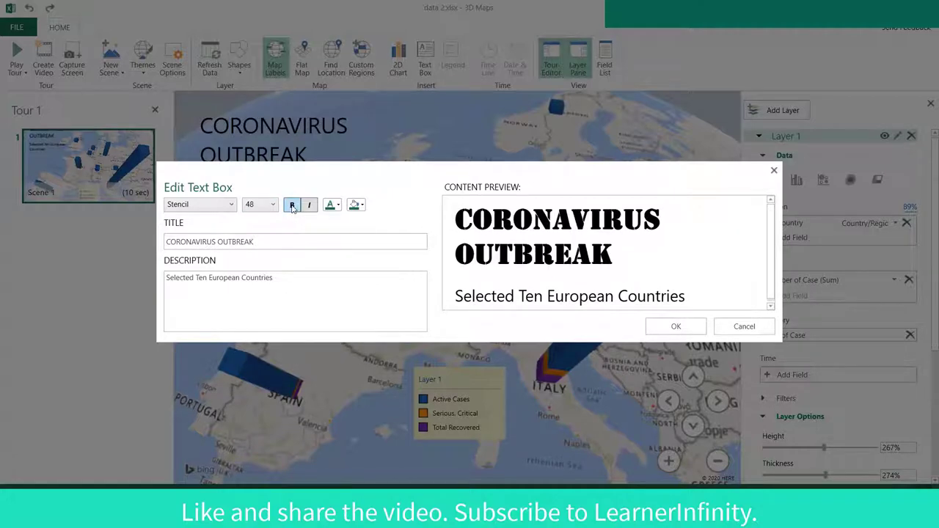
click(338, 205)
click(342, 296)
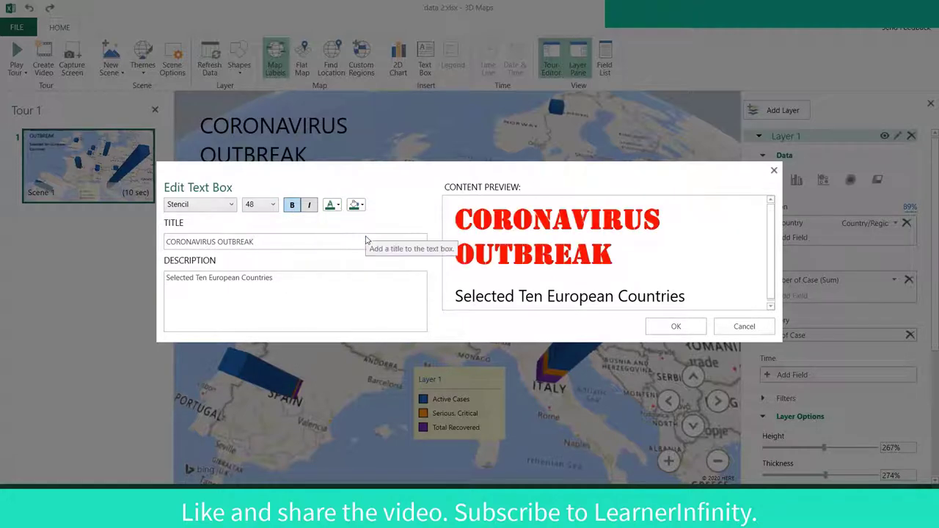
Make the description purple at size 24 and apply the changes.
click(281, 279)
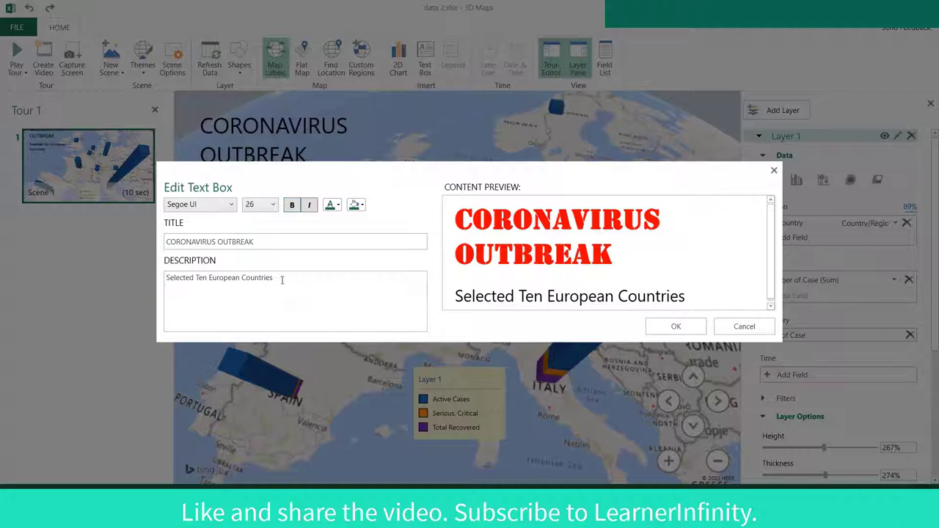
click(267, 205)
click(258, 317)
click(339, 205)
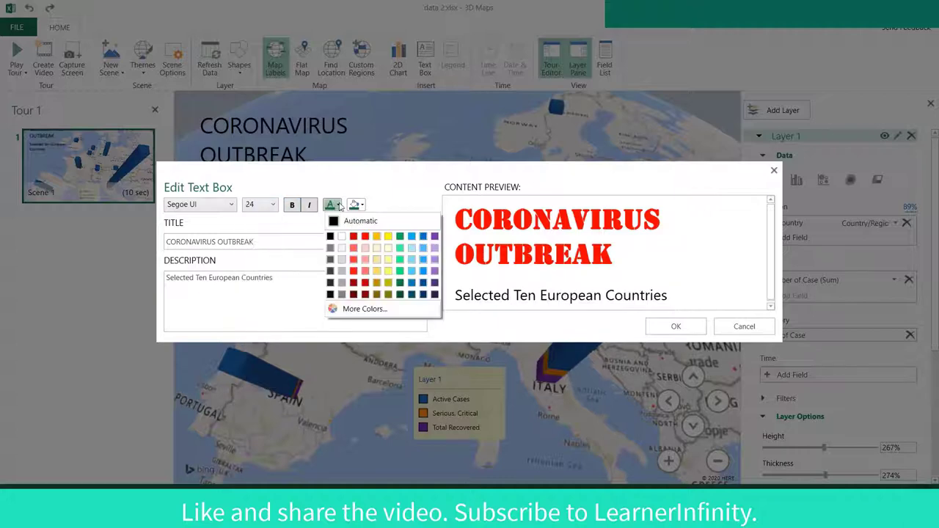
click(435, 237)
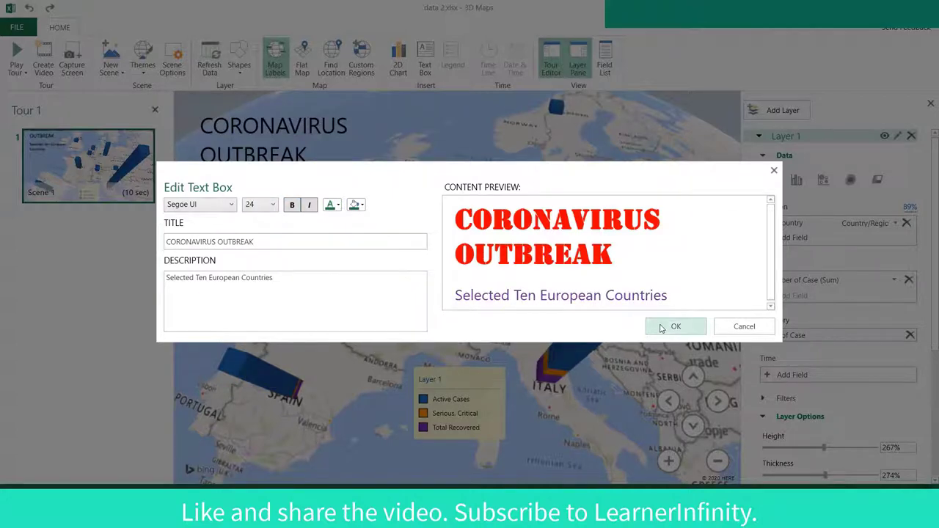
click(665, 326)
Fit the title box to its text, move the legend just below it, and rotate the map around.
drag(424, 255, 428, 232)
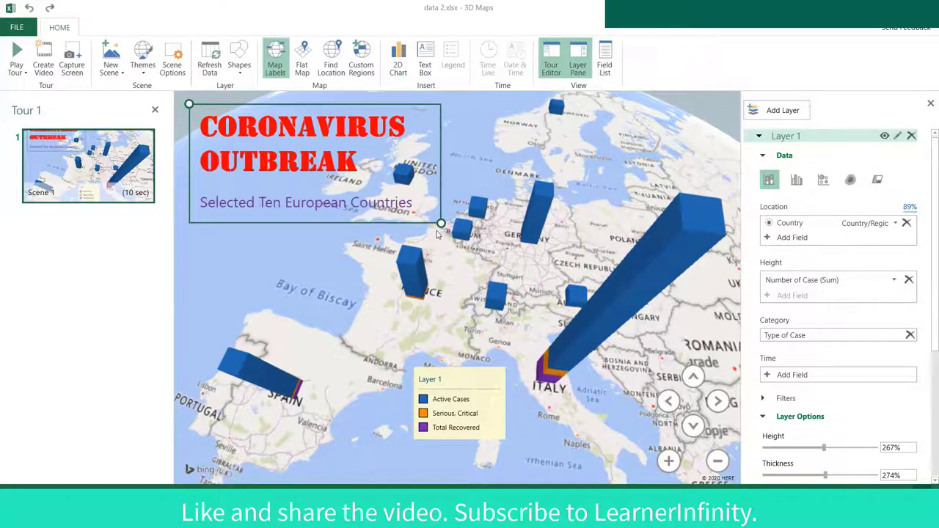
drag(466, 386, 298, 271)
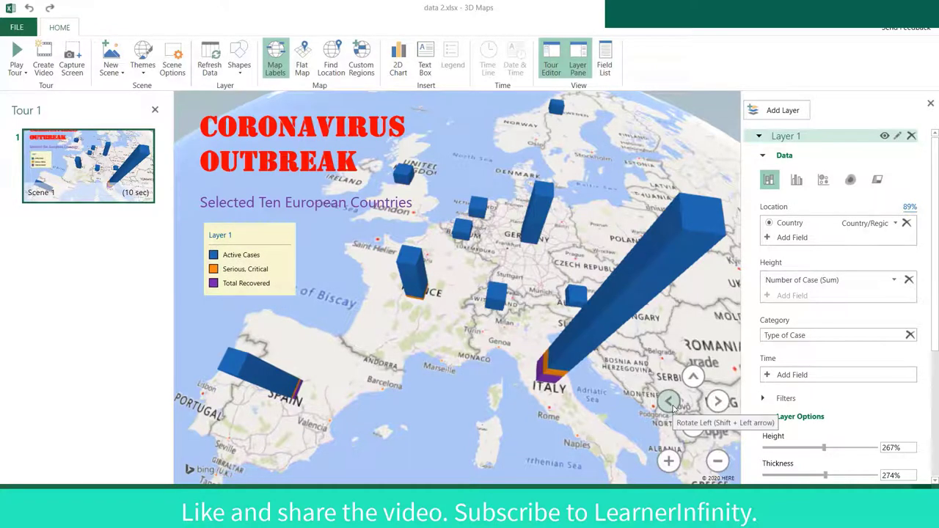
click(718, 401)
click(718, 401)
click(717, 401)
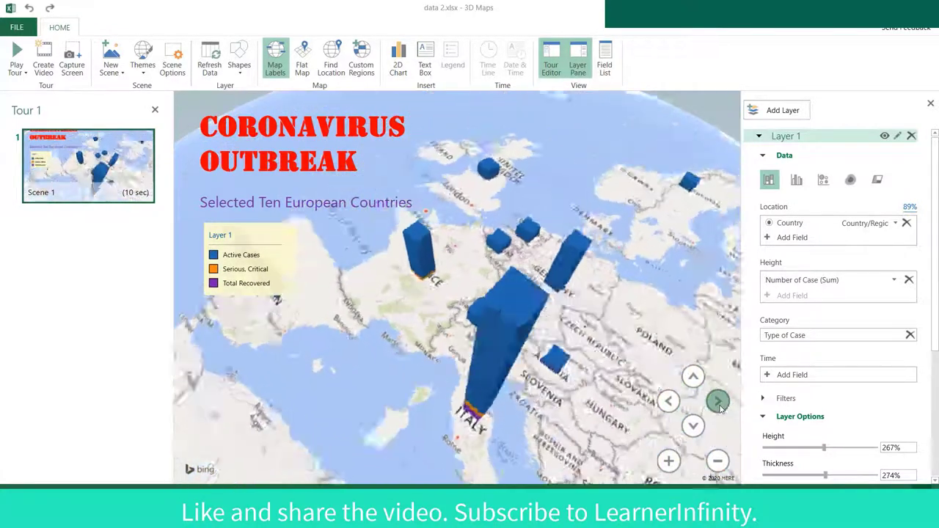
click(717, 401)
click(717, 400)
click(717, 401)
click(717, 401)
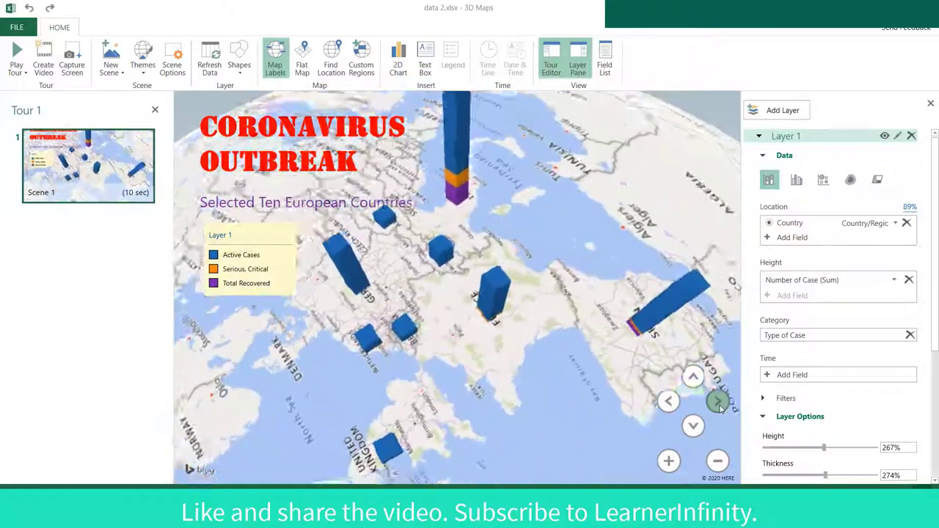
click(717, 400)
click(717, 401)
click(717, 401)
click(717, 401)
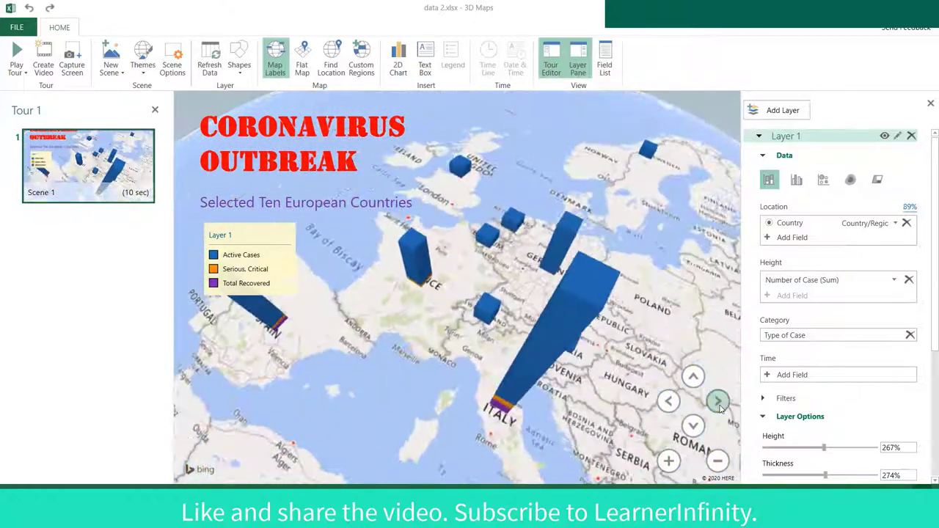
Tilt the map to a low oblique view and zoom out to show the tall stacked columns.
click(692, 426)
click(692, 425)
click(692, 426)
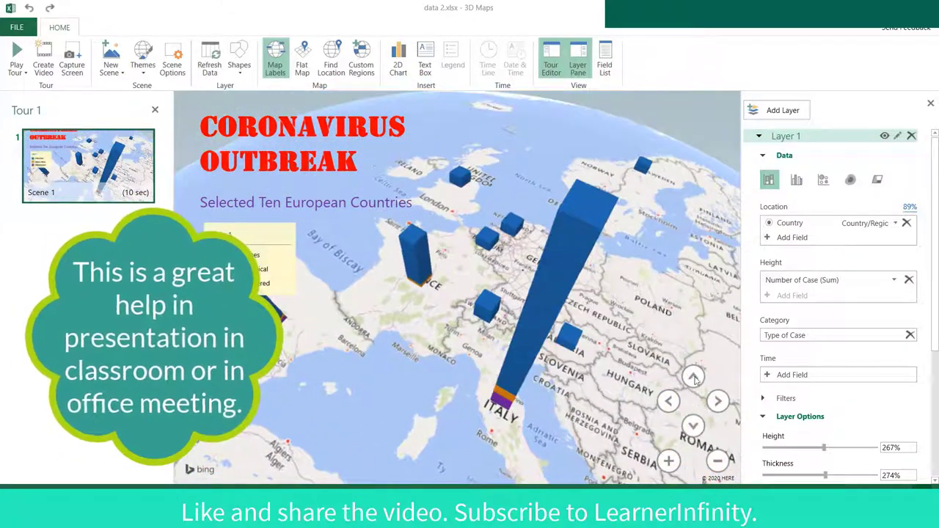
click(692, 377)
click(692, 377)
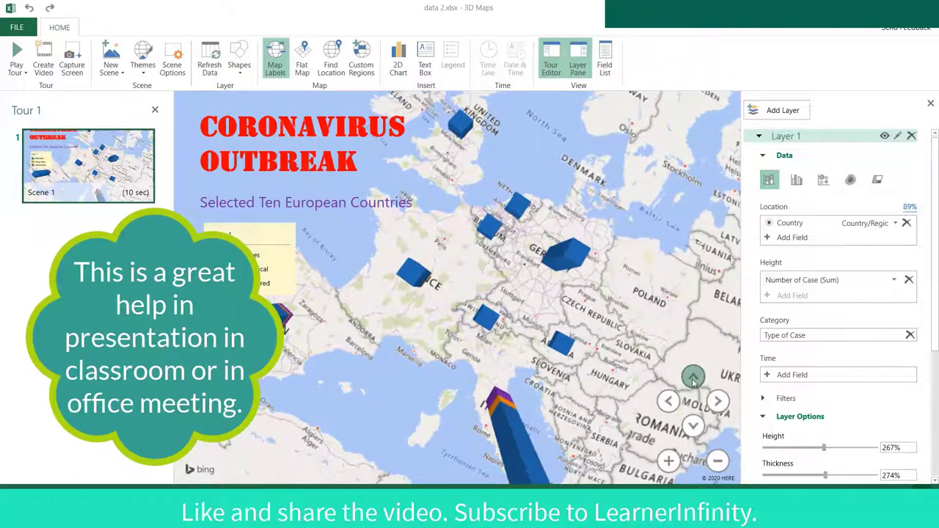
click(692, 426)
click(692, 426)
click(693, 426)
click(692, 426)
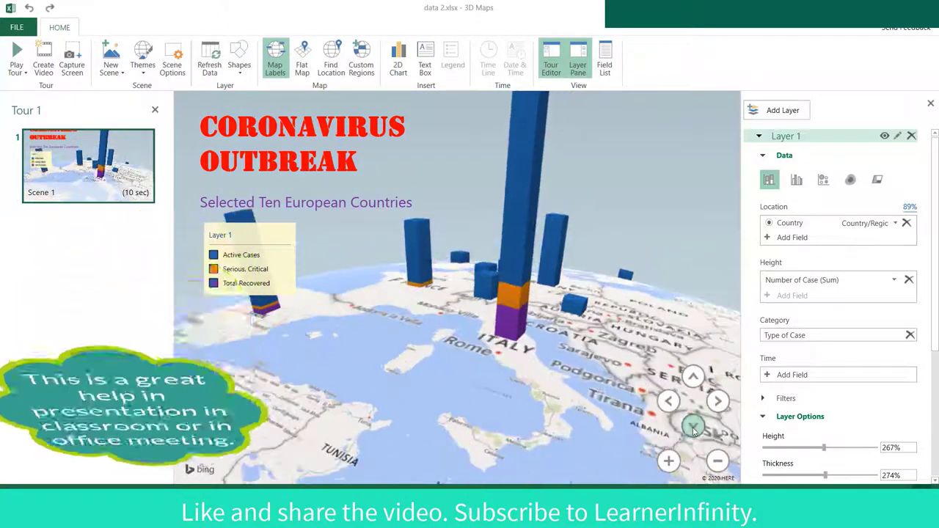
click(718, 460)
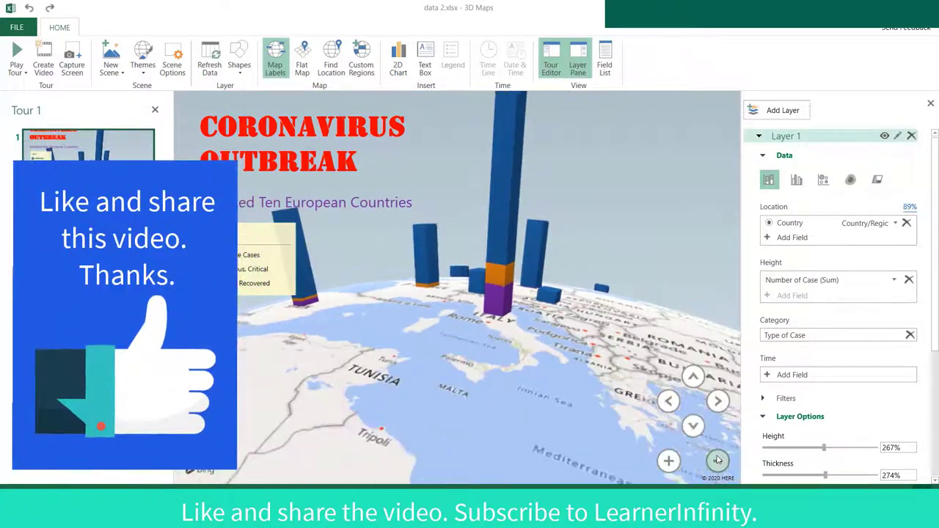
click(717, 460)
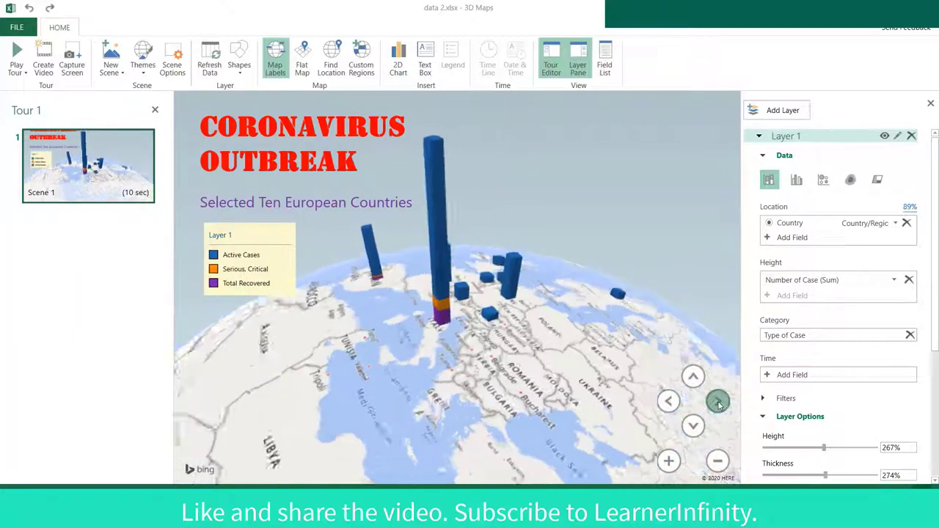